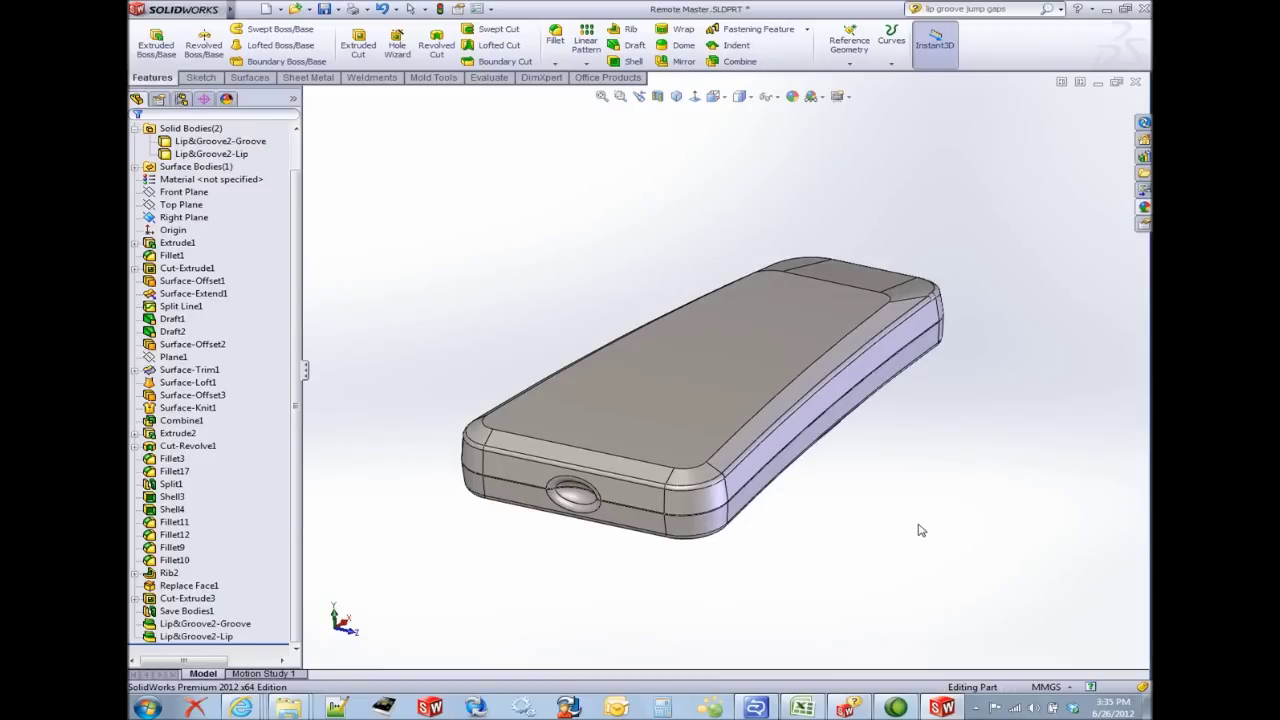
- Highlight the groove and lip solid bodies to identify the two halves of the remote housing
mouse_move(921, 530)
middle_mouse_down()
mouse_move(805, 482)
mouse_move(891, 480)
mouse_move(913, 534)
middle_mouse_up()
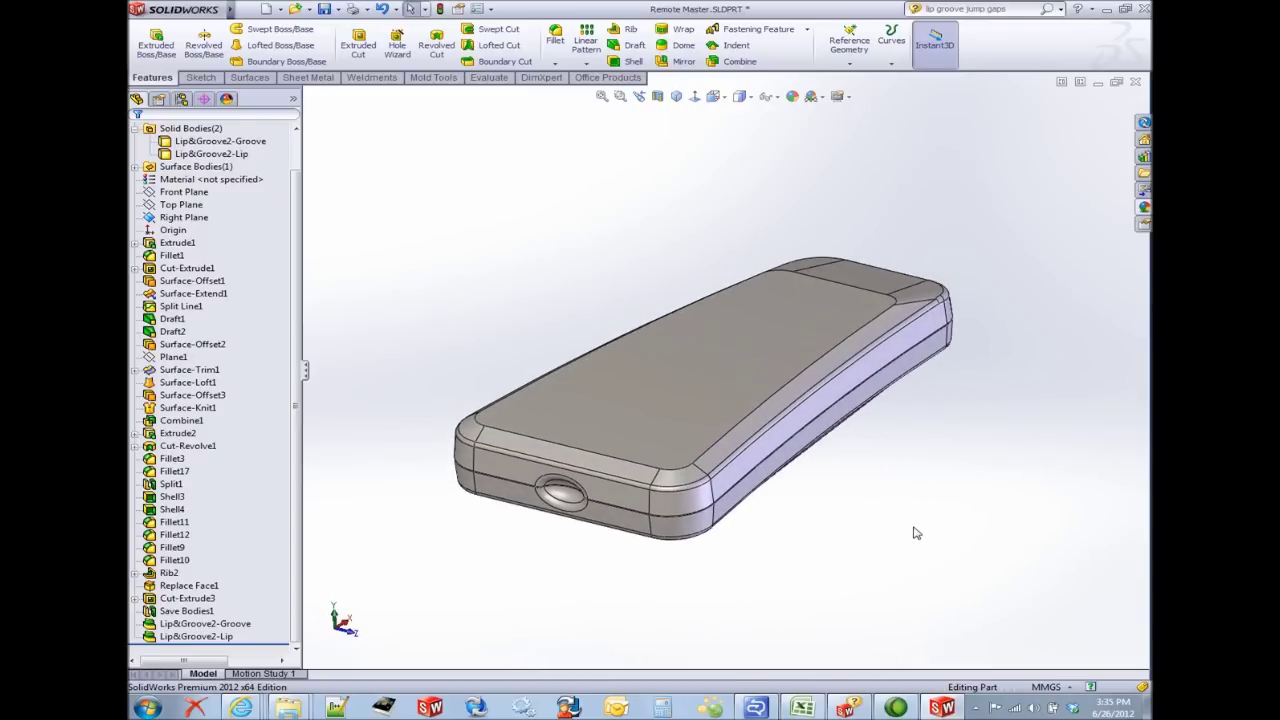
left_click(222, 141)
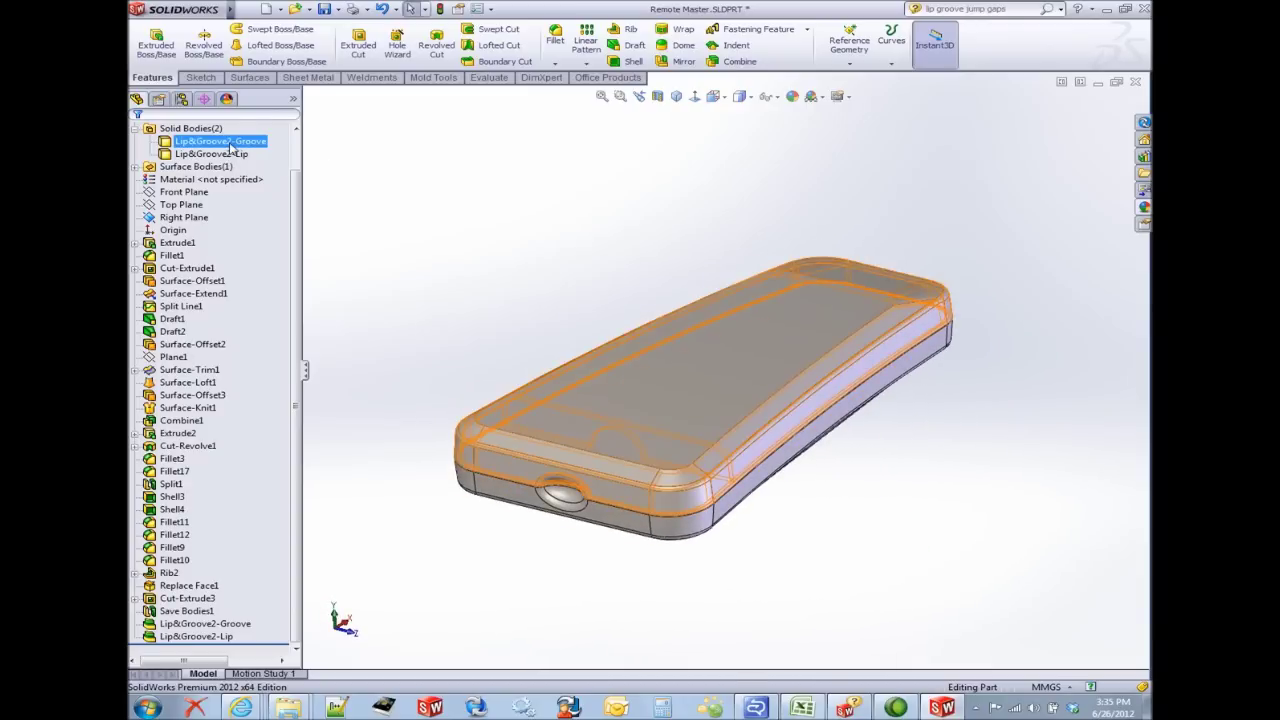
left_click(229, 147)
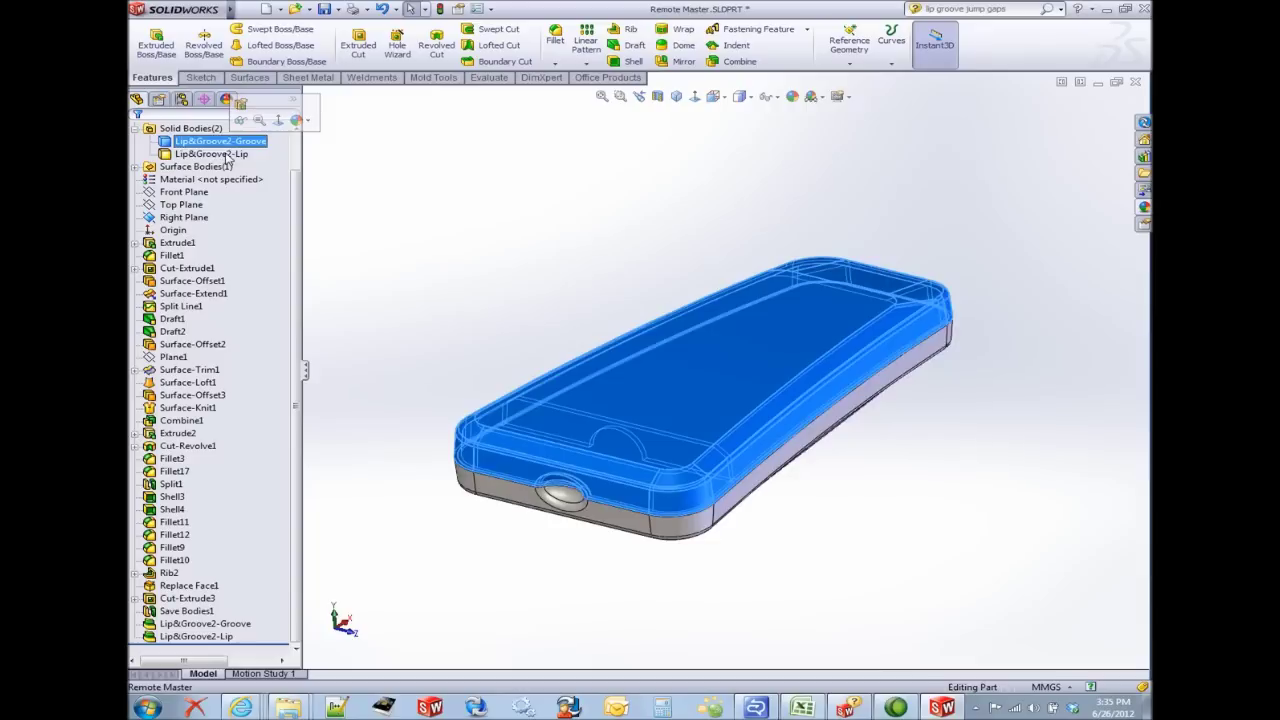
left_click(228, 155, "ctrl")
left_click(466, 209)
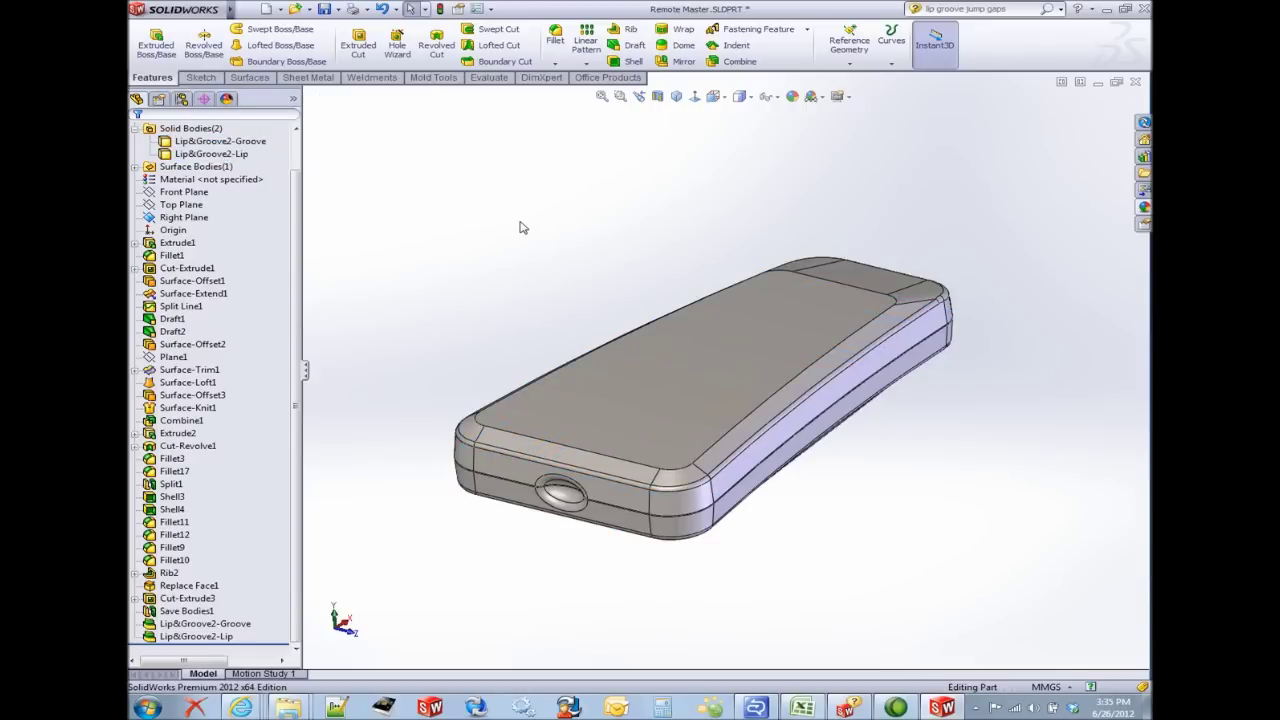
- Section the housing parallel to the Right Plane at a 54 mm offset, examine the lip and groove joint, and turn the section view off
middle_click_drag(580, 239, 383, 250)
left_click(657, 96)
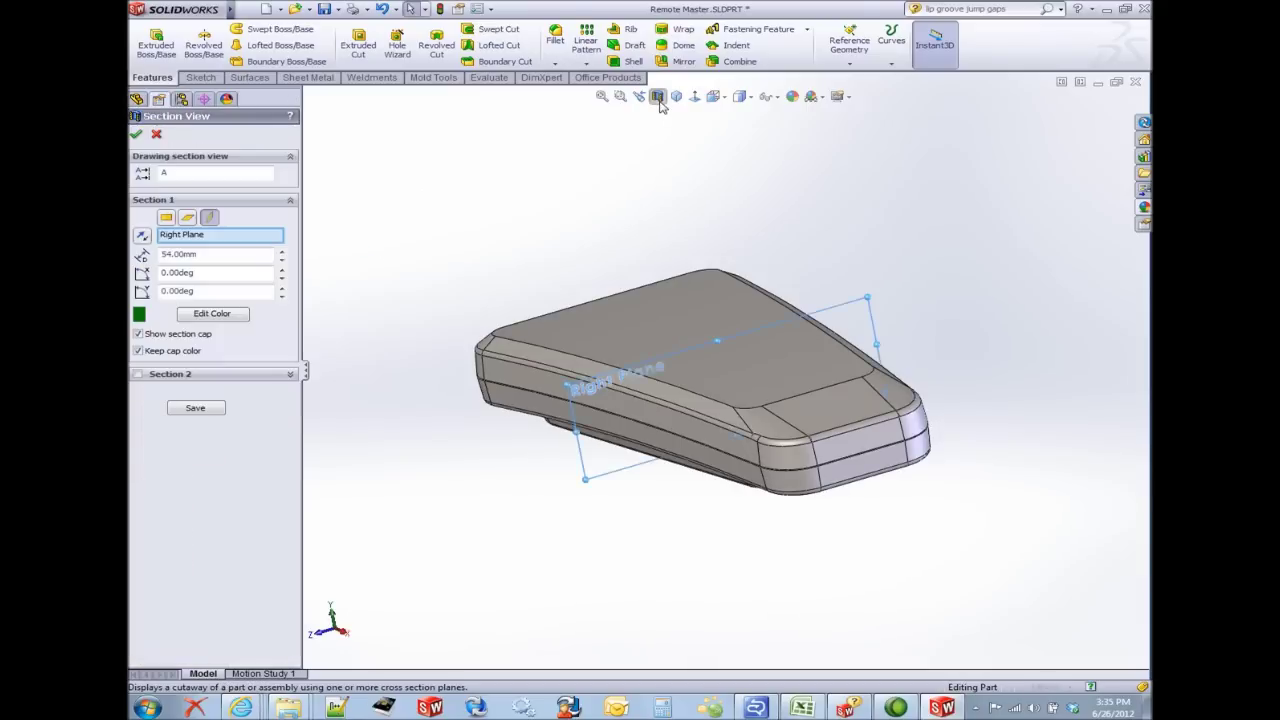
left_click(138, 137)
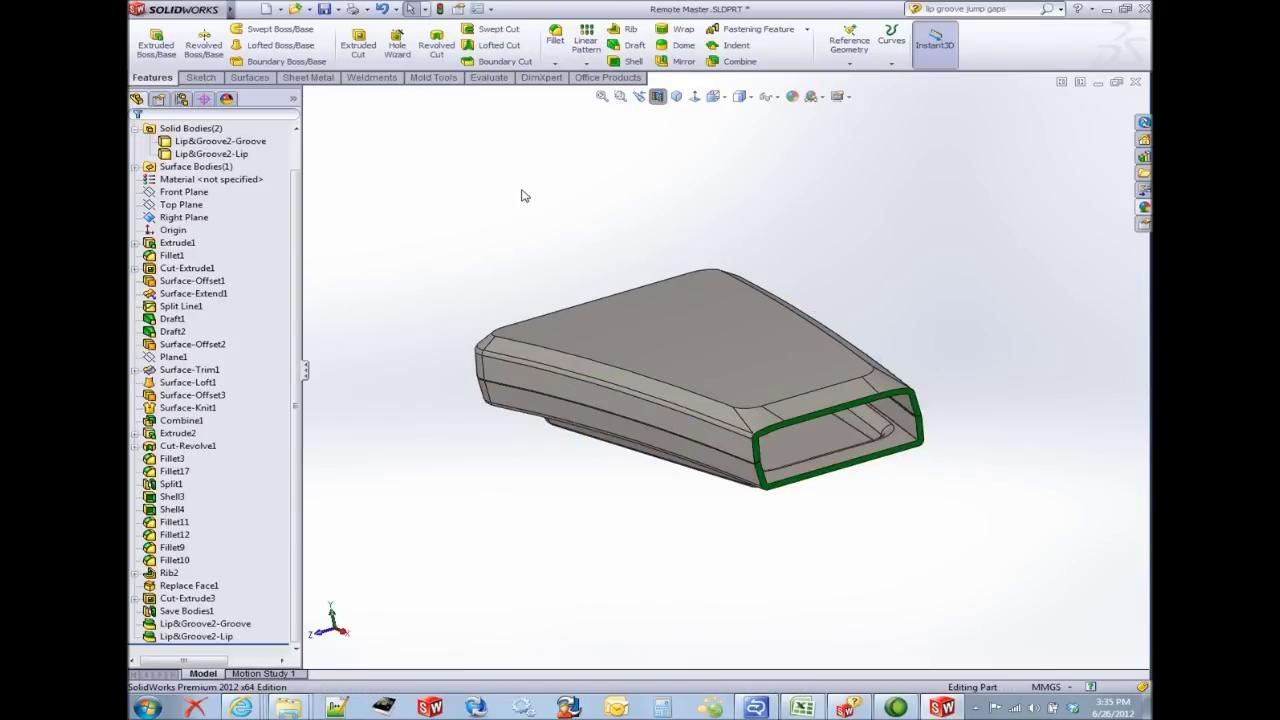
scroll(913, 428, "down", 5)
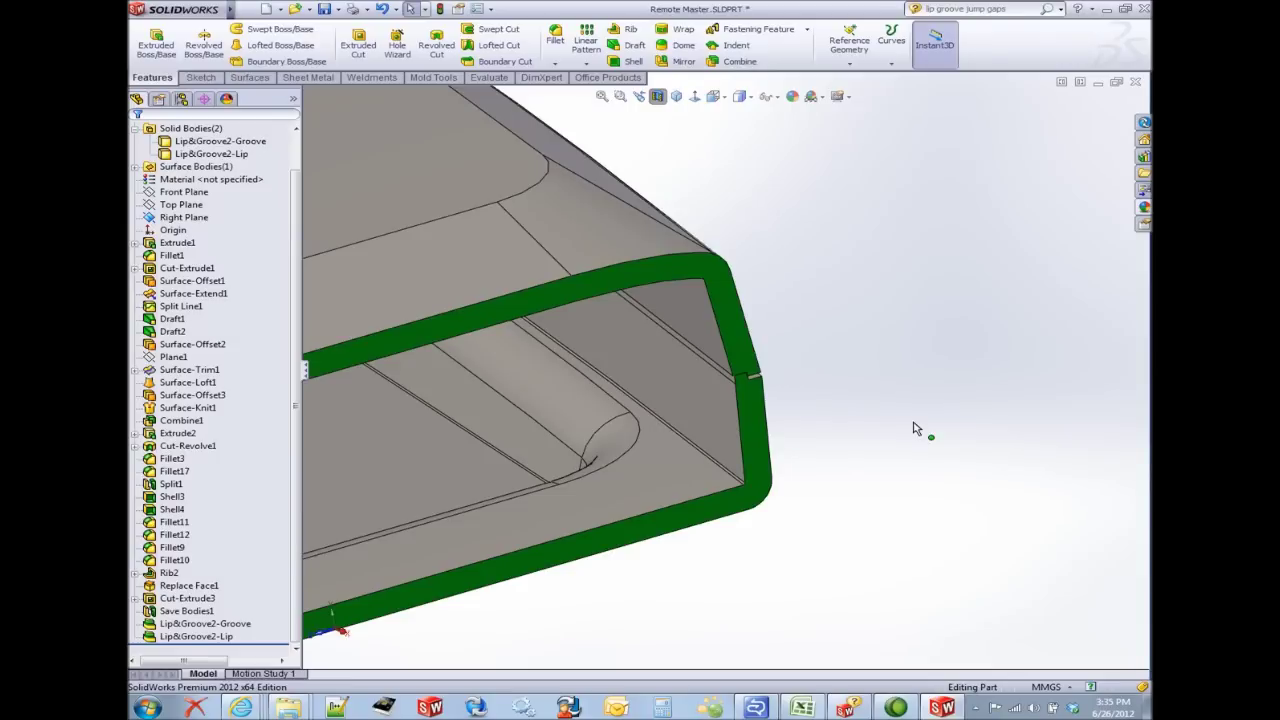
left_click(657, 97)
scroll(852, 222, "up", 5)
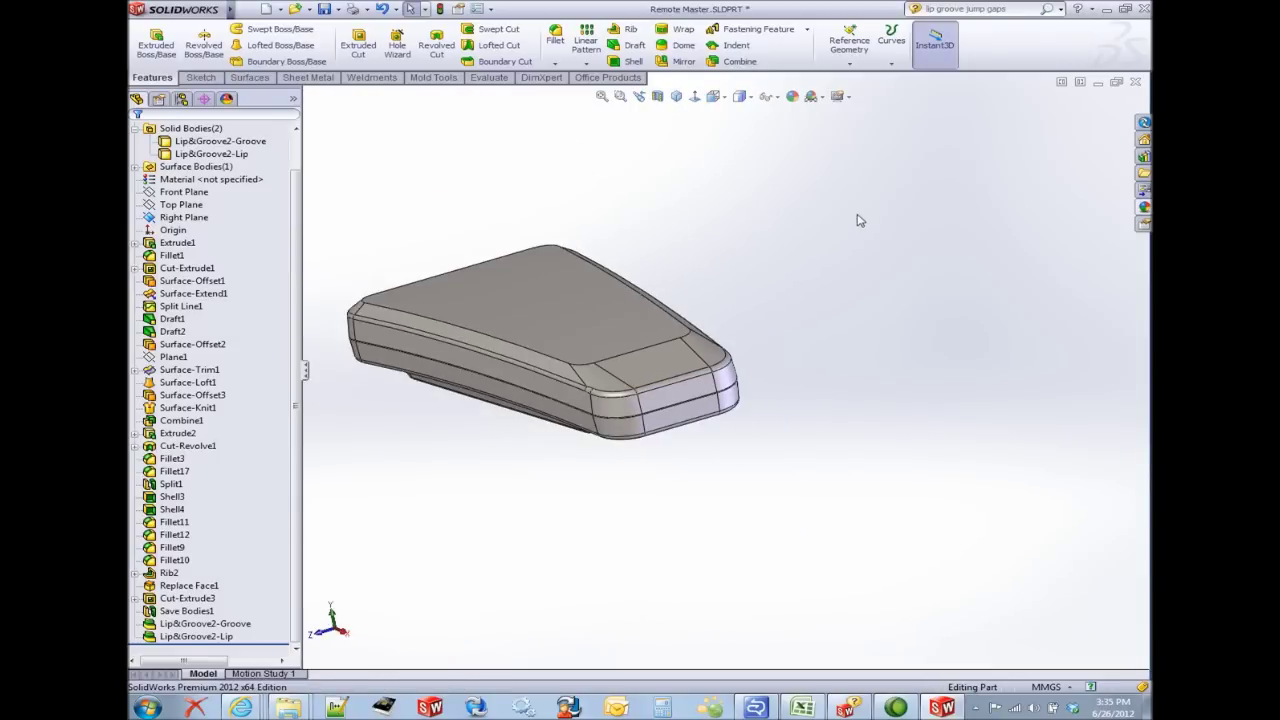
- Hide the upper housing body to expose the inside of the lower half
middle_click_drag(626, 275, 614, 352)
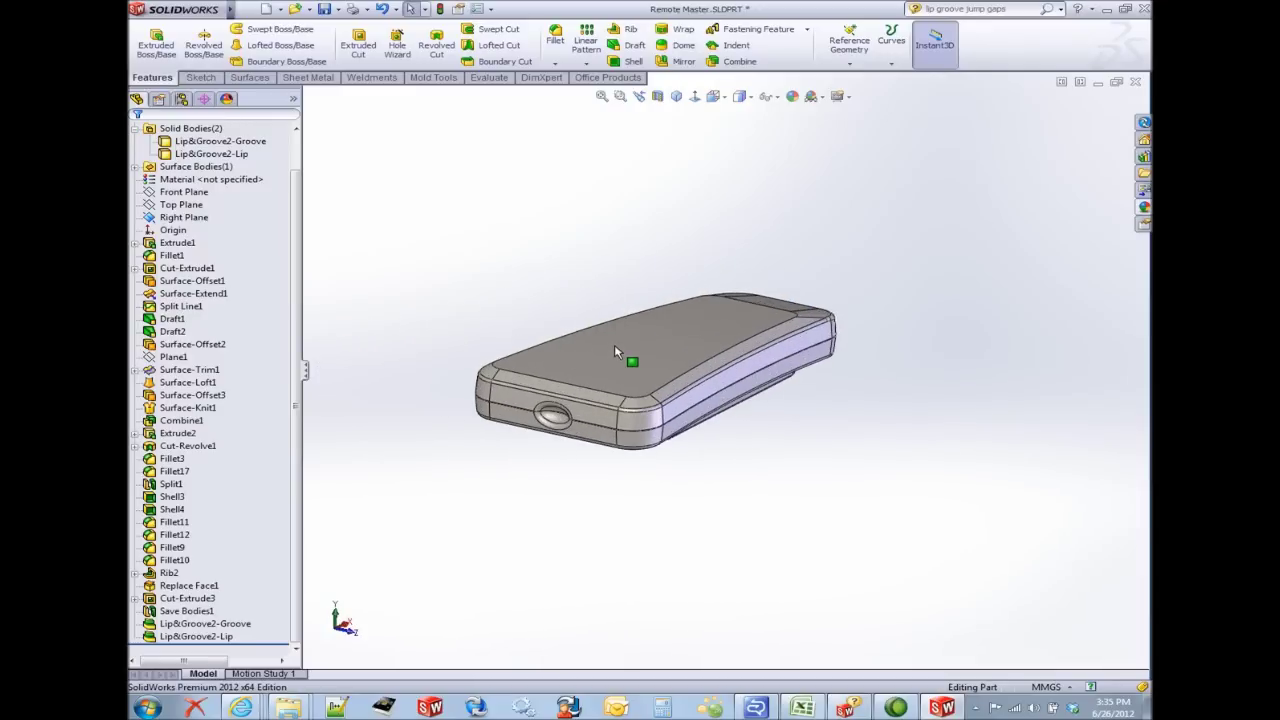
left_click(614, 352)
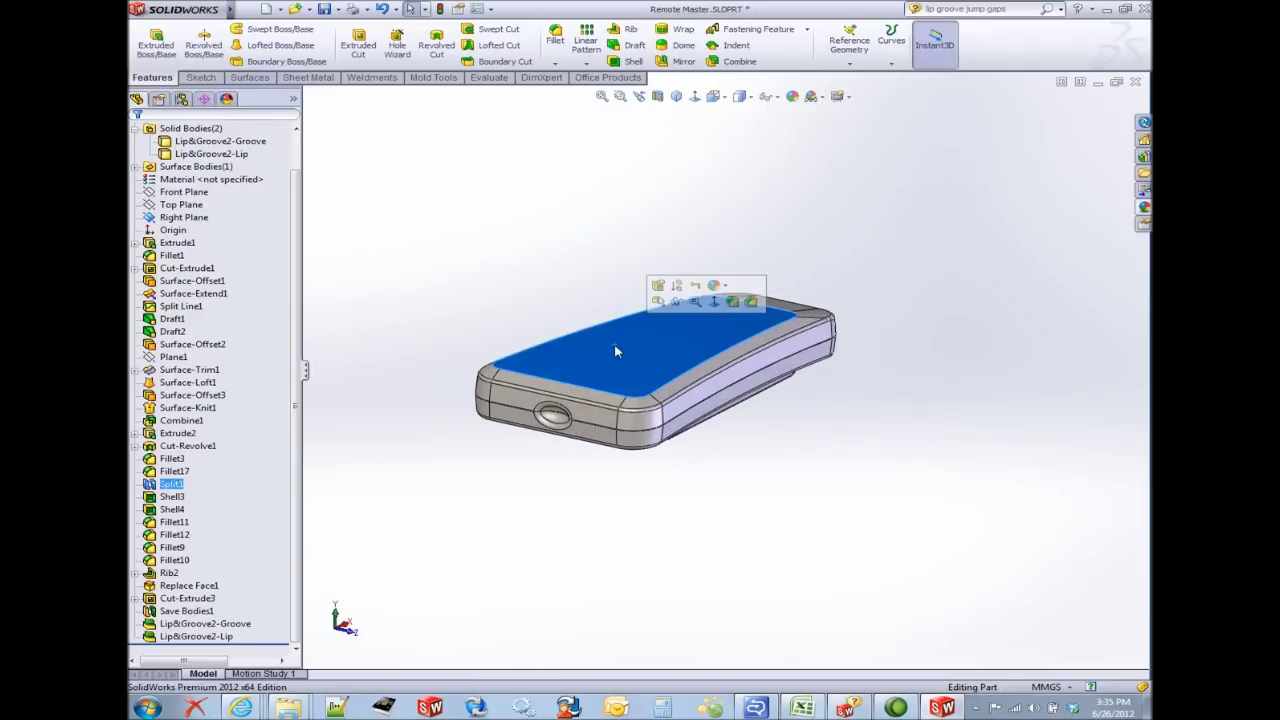
left_click(676, 305)
middle_click_drag(606, 266, 603, 289)
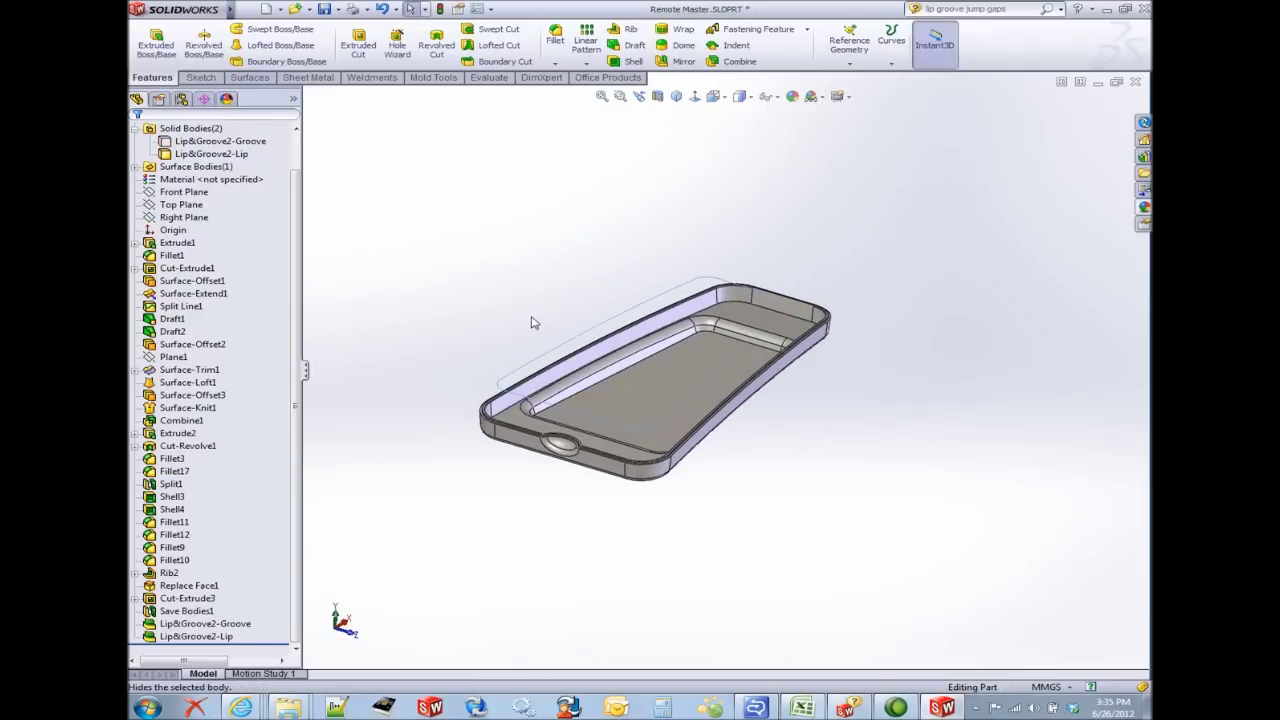
scroll(531, 321, "down", 4)
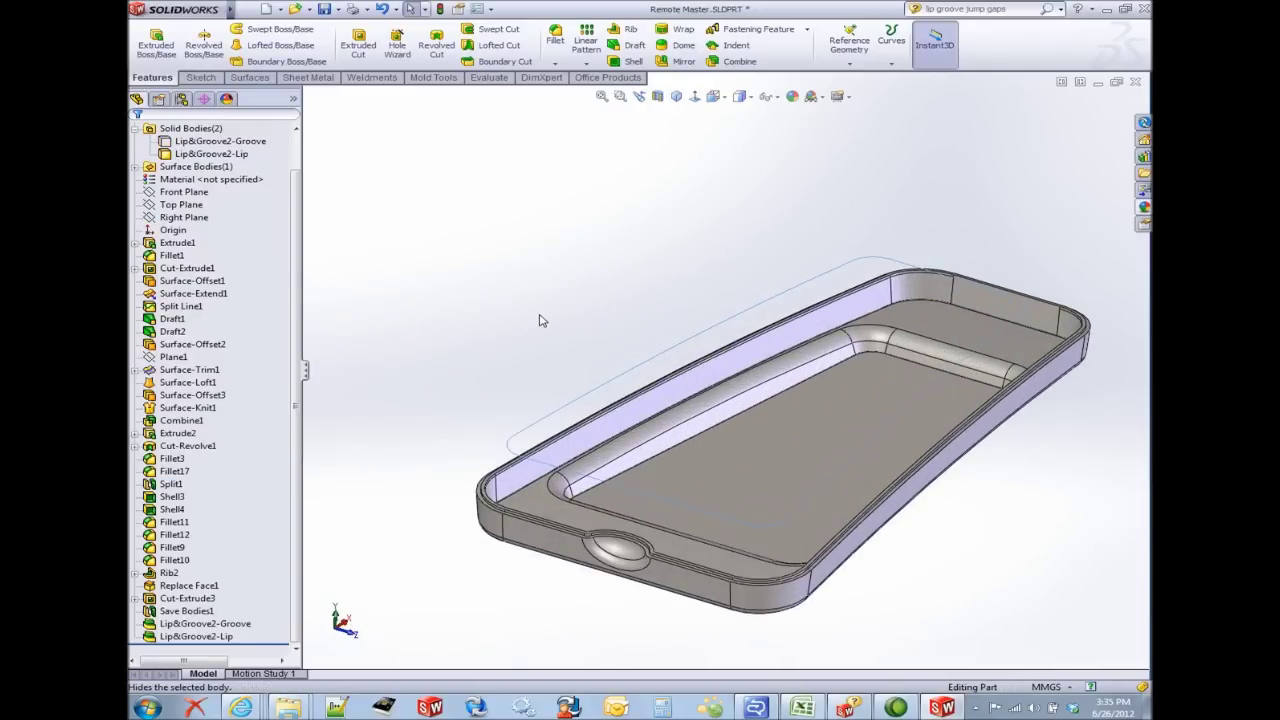
- Create a reference plane through three corner vertices of the lower half's long inner side wall
left_click(732, 370)
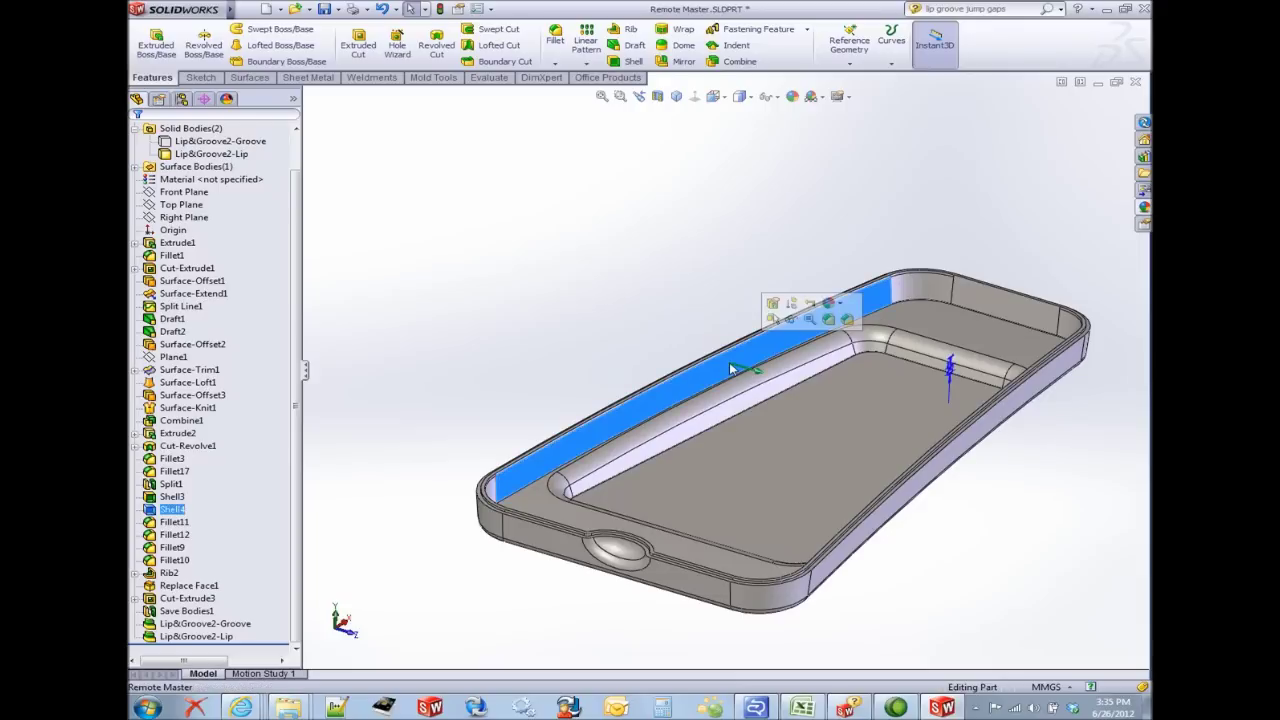
left_click(593, 260)
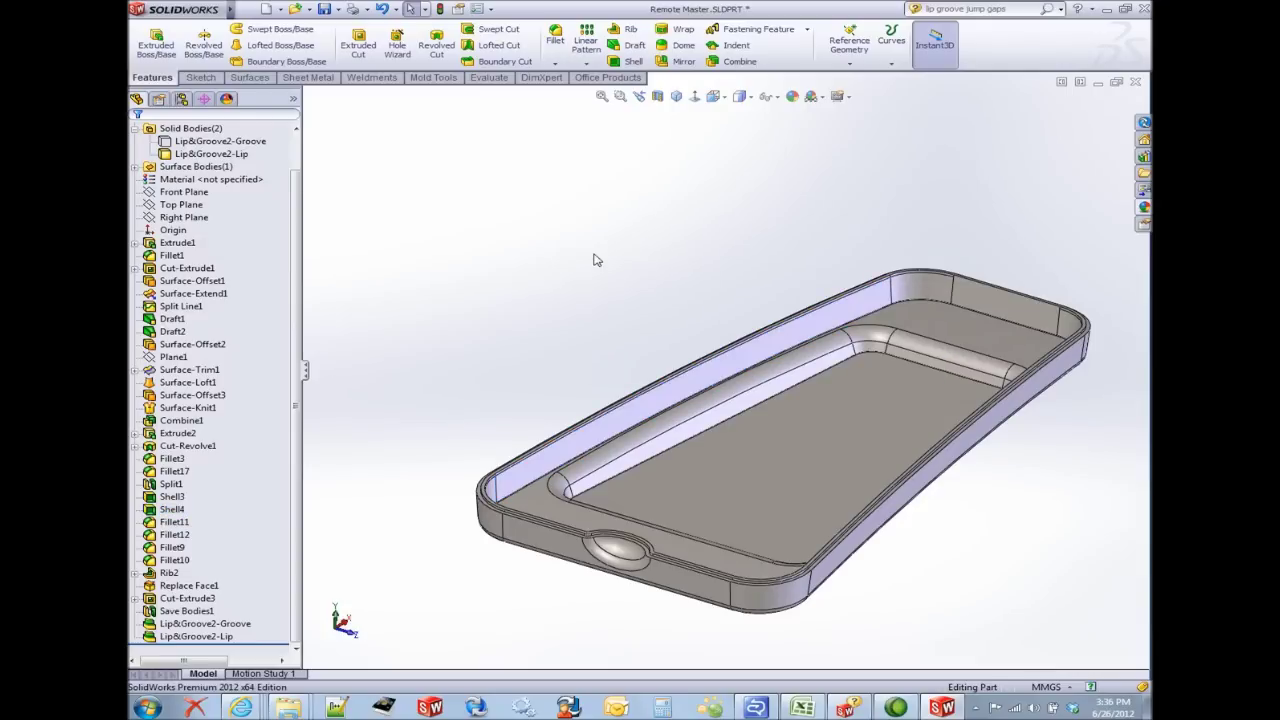
left_click(849, 42)
left_click(866, 77)
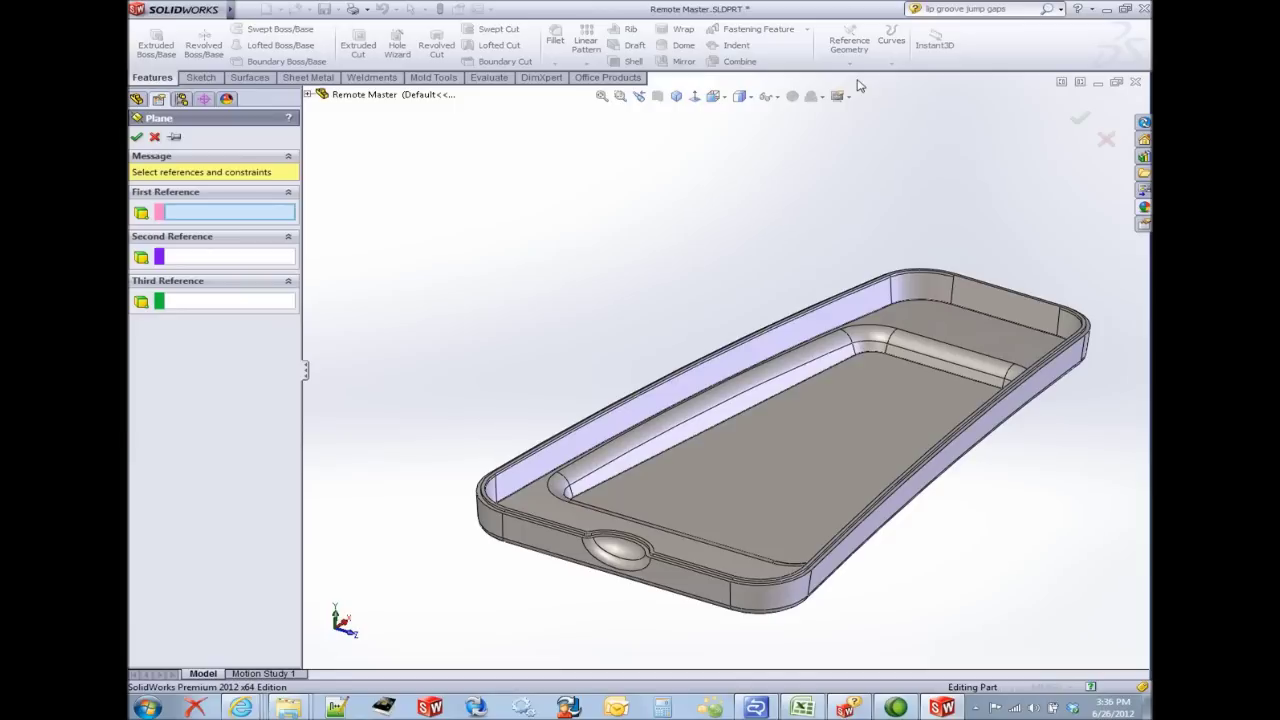
left_click(891, 289)
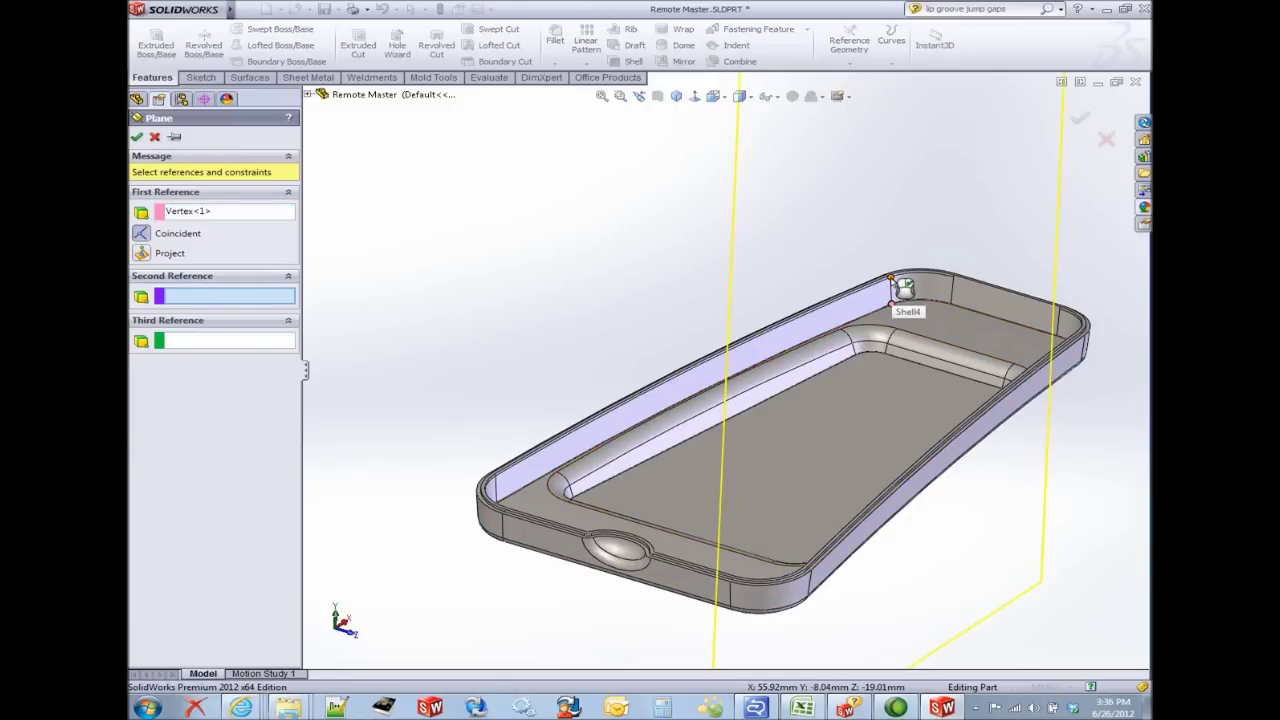
left_click(894, 286)
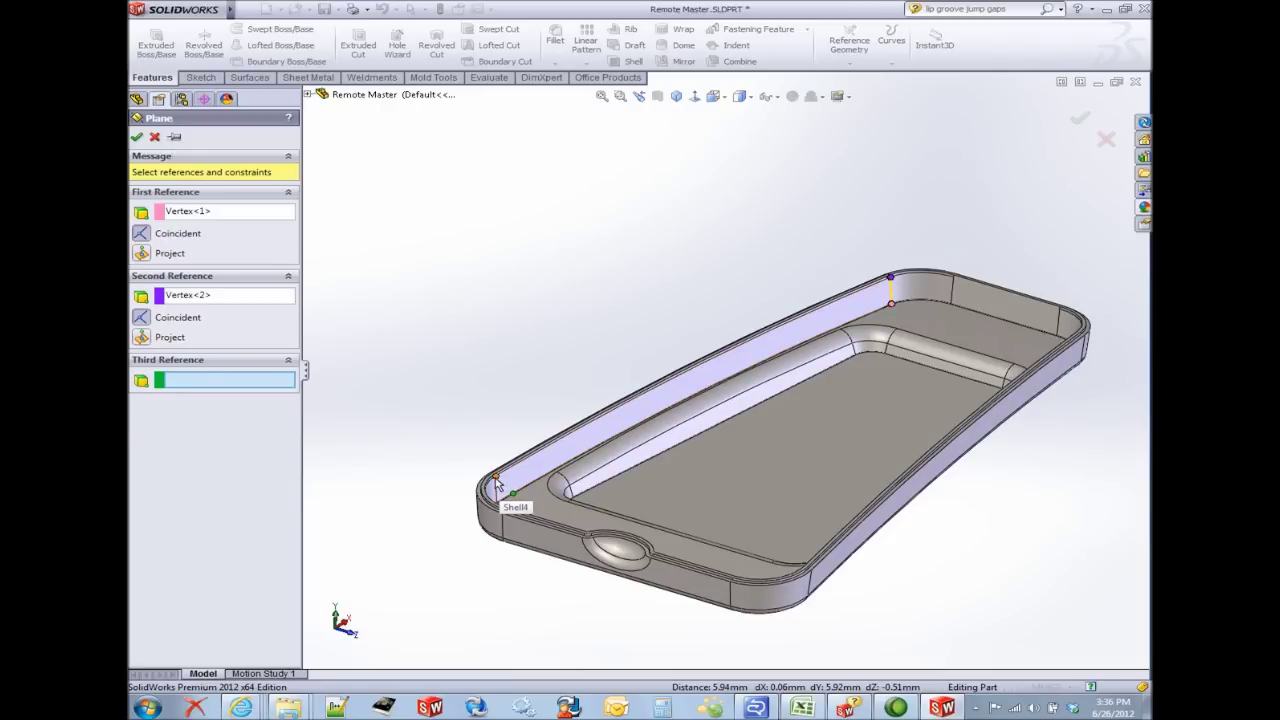
left_click(500, 485)
key("Return")
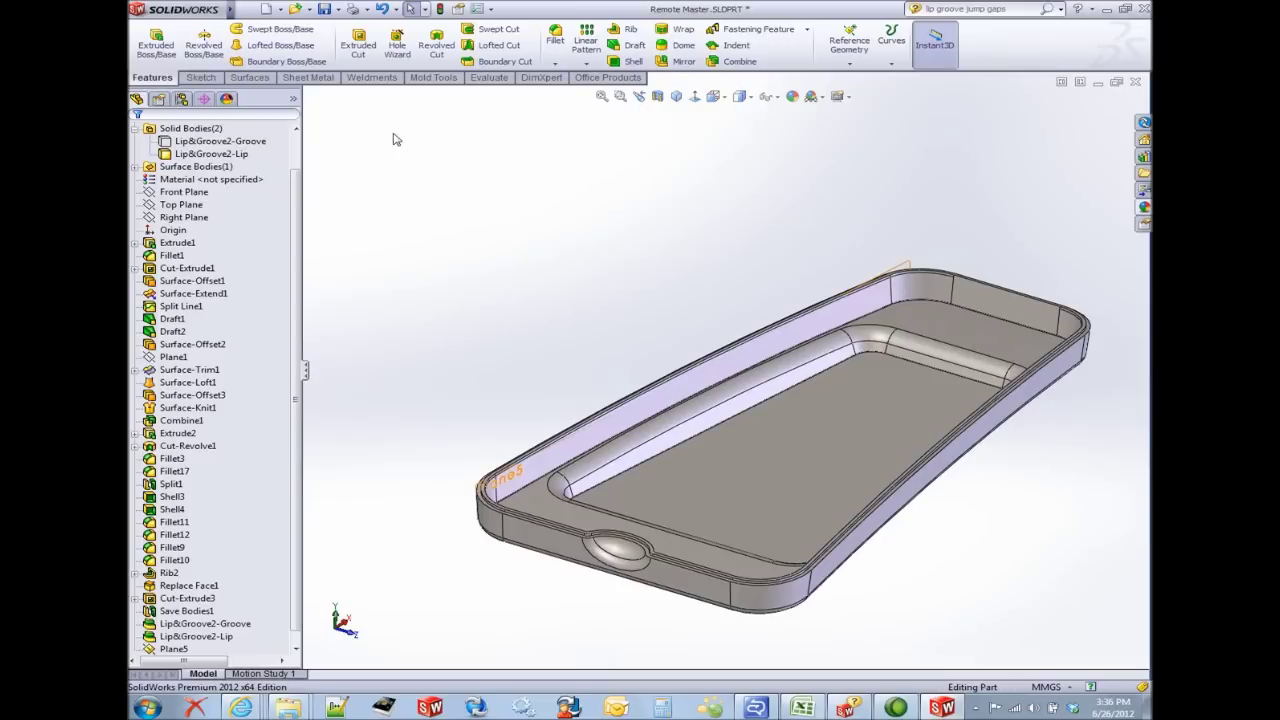
mouse_move(208, 15)
left_click(330, 11)
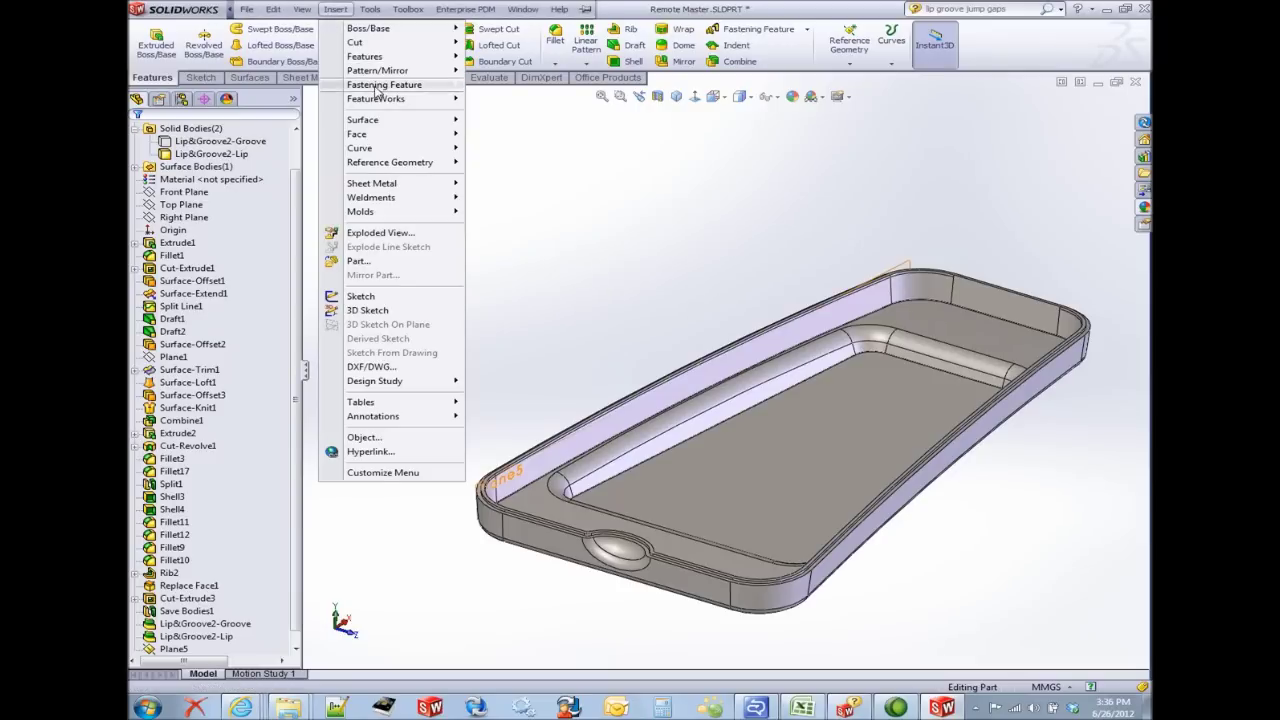
mouse_move(377, 91)
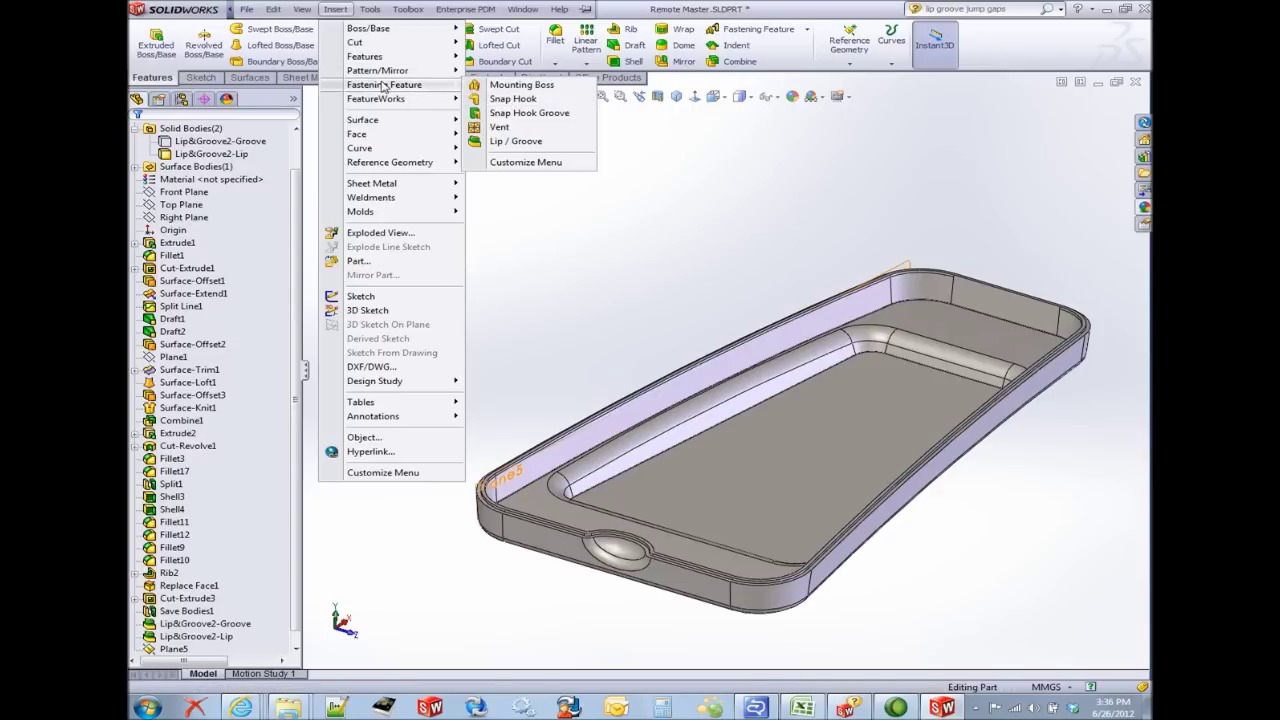
key("Escape")
key("Escape")
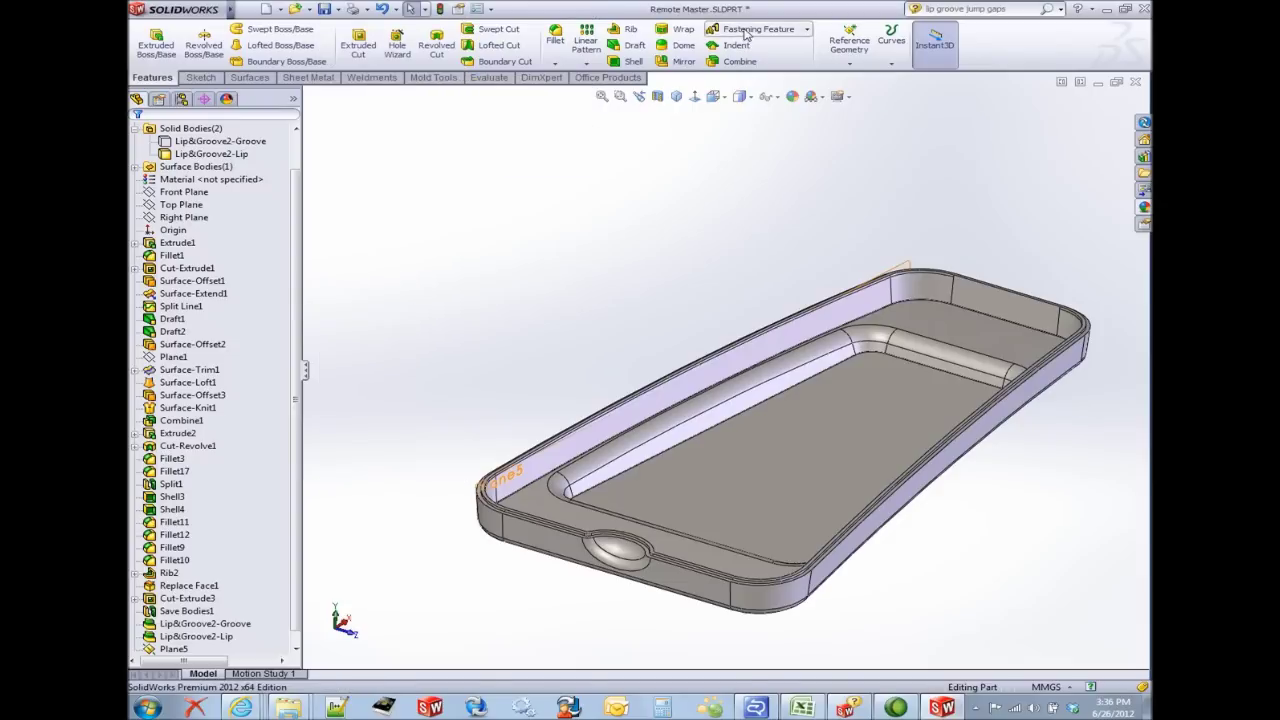
- Start a Snap Hook and position it on the rim face of the long side wall, near the rear corner
left_click(745, 32)
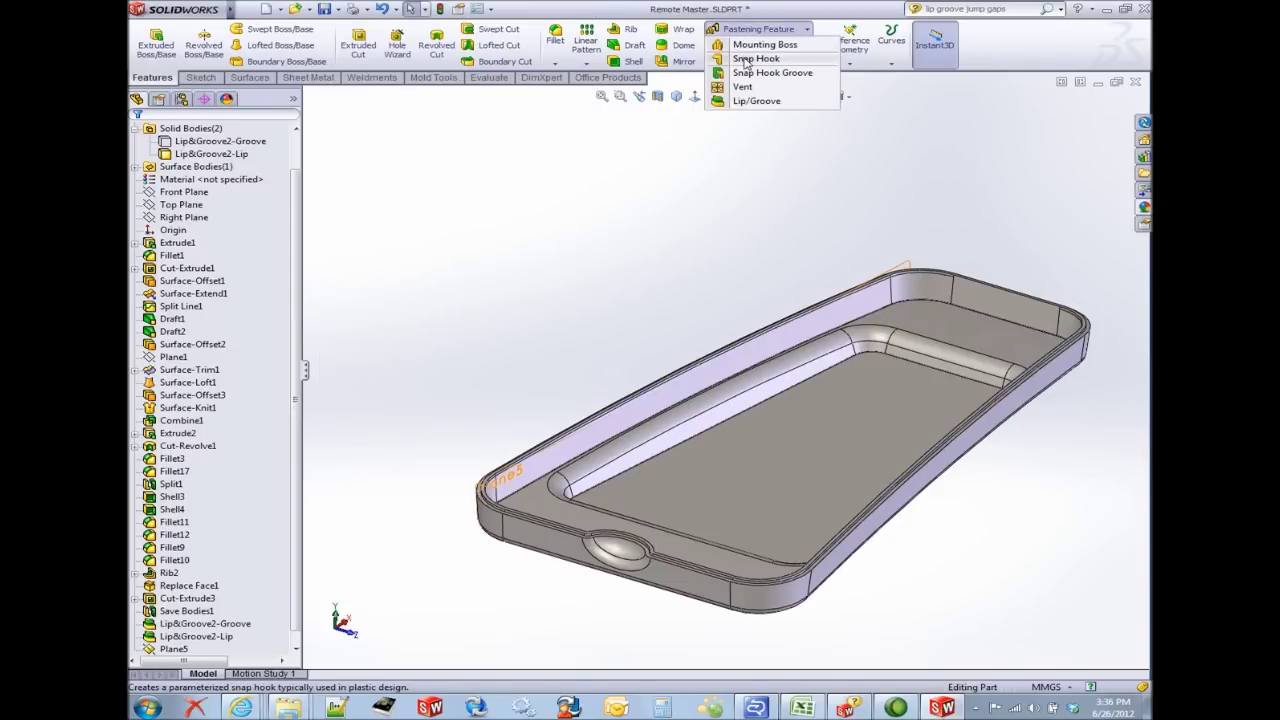
left_click(745, 60)
scroll(848, 300, "down", 5)
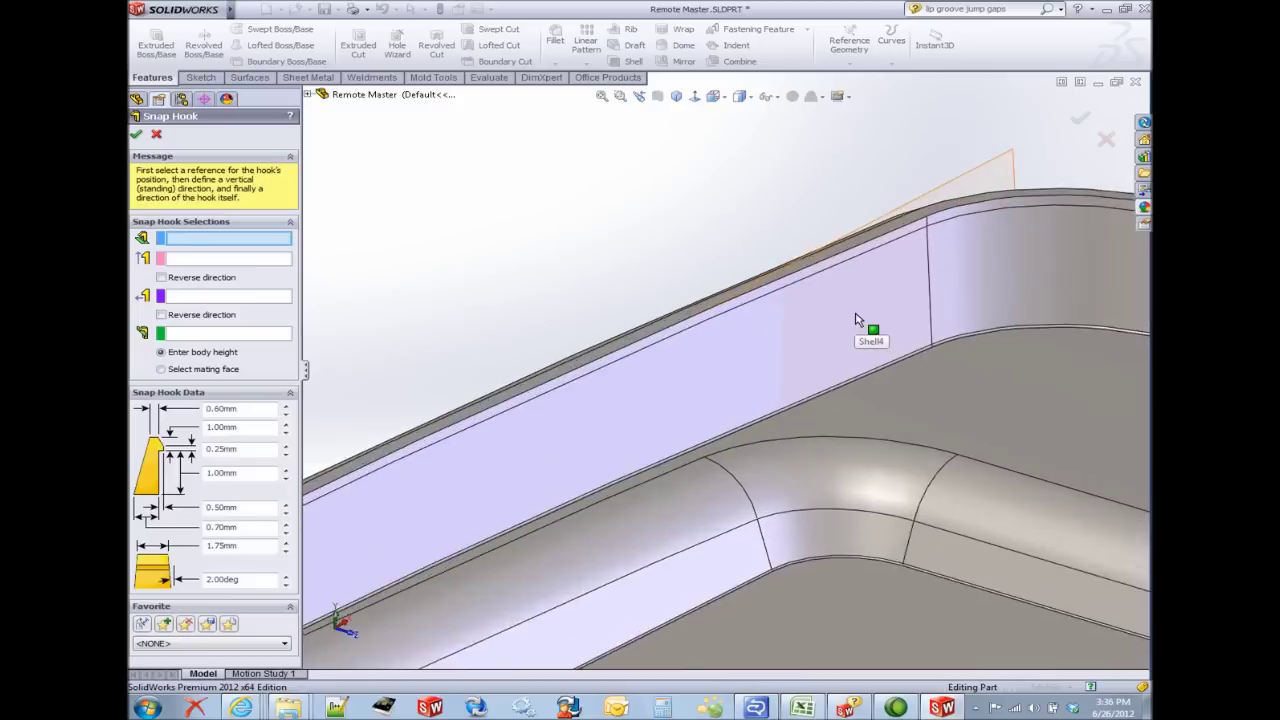
scroll(855, 319, "down", 1)
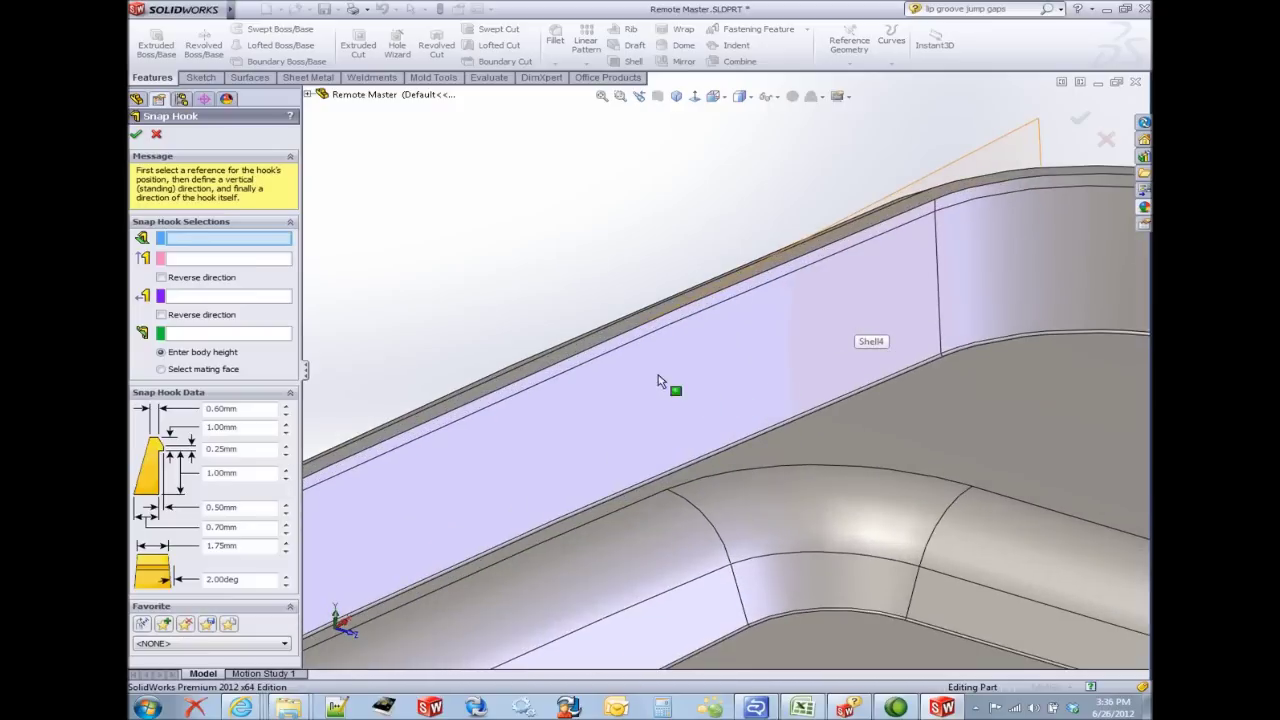
left_click(611, 339)
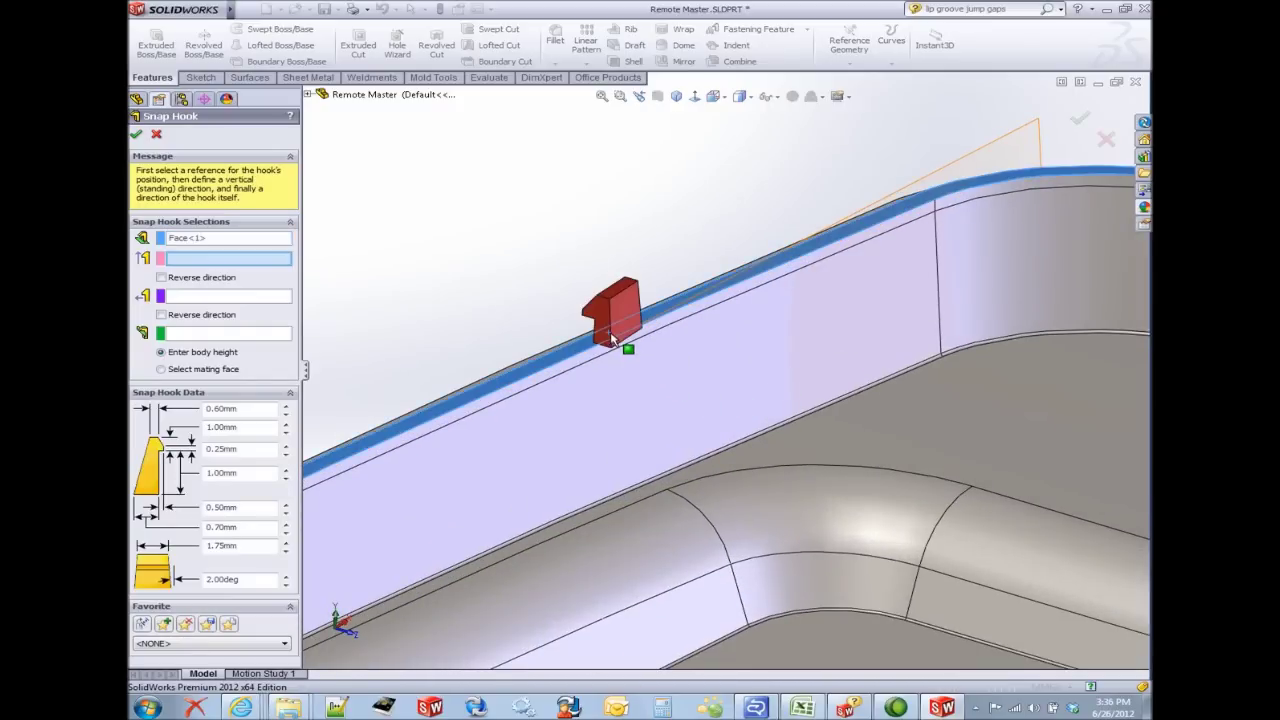
scroll(620, 342, "up", 3)
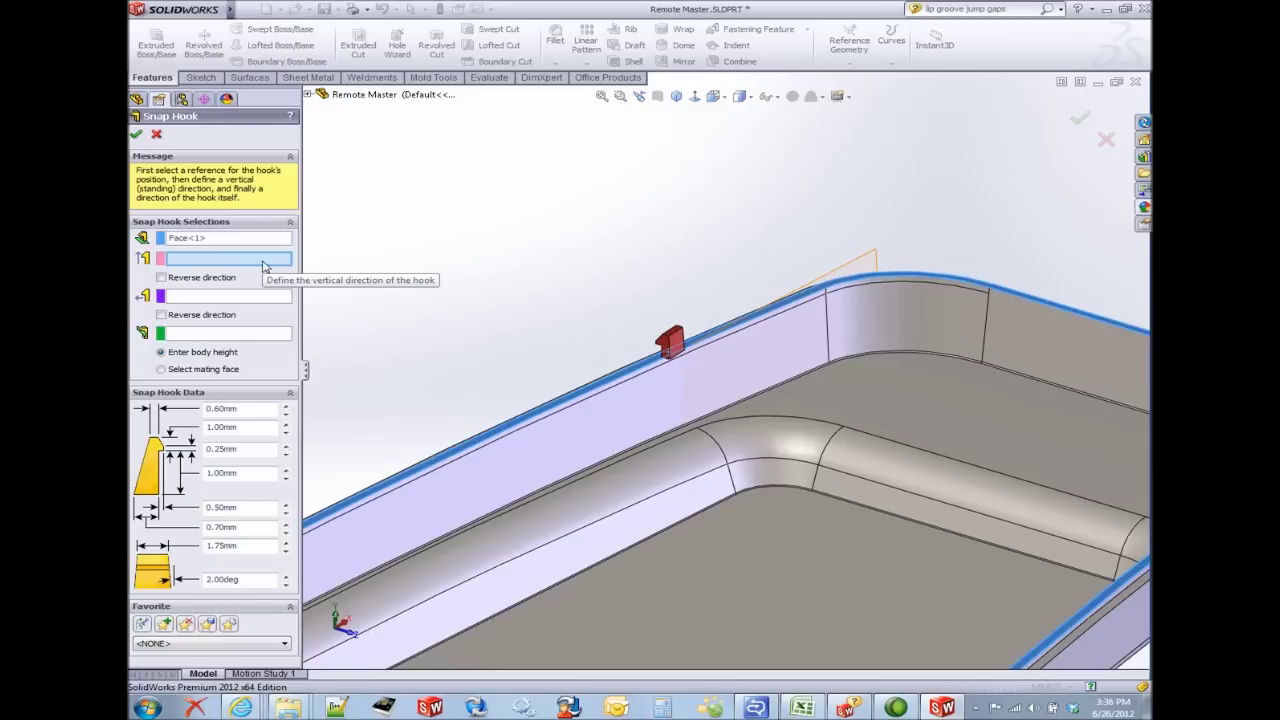
- Define the hook's vertical direction with the recessed floor face and its hook direction with the new side-wall plane, reversed
left_click(764, 562)
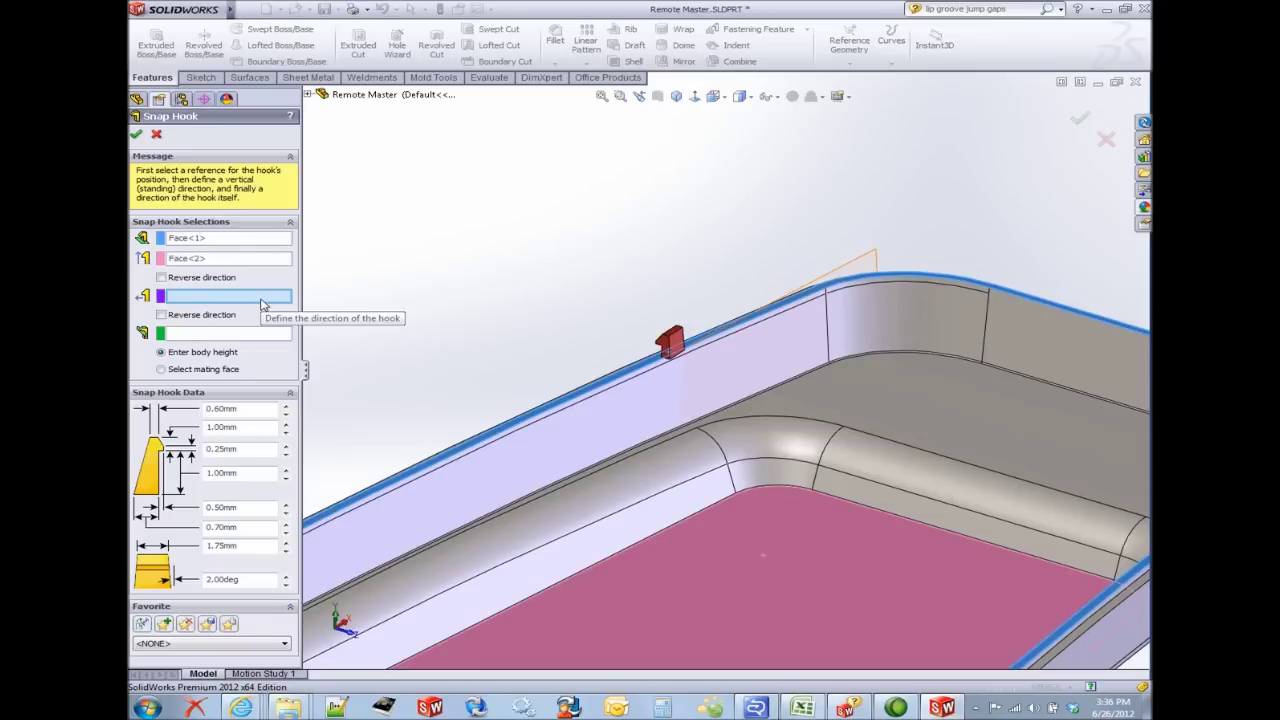
left_click(854, 265)
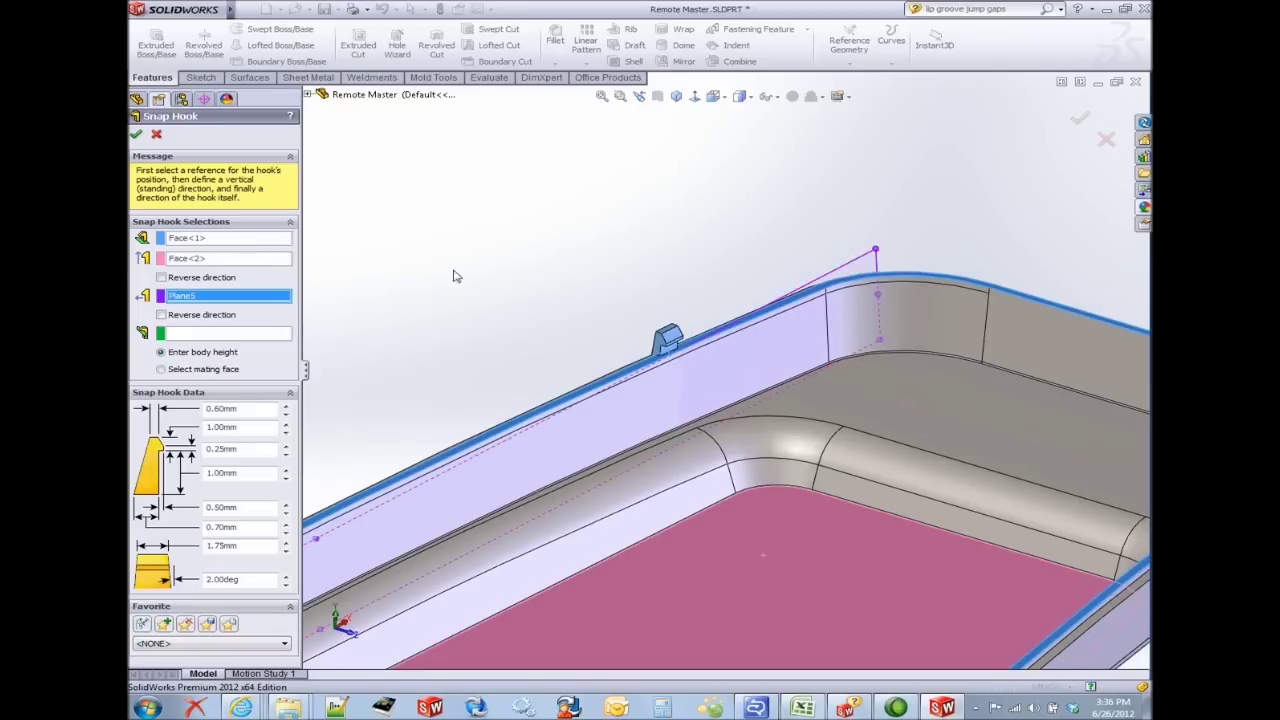
left_click(212, 320)
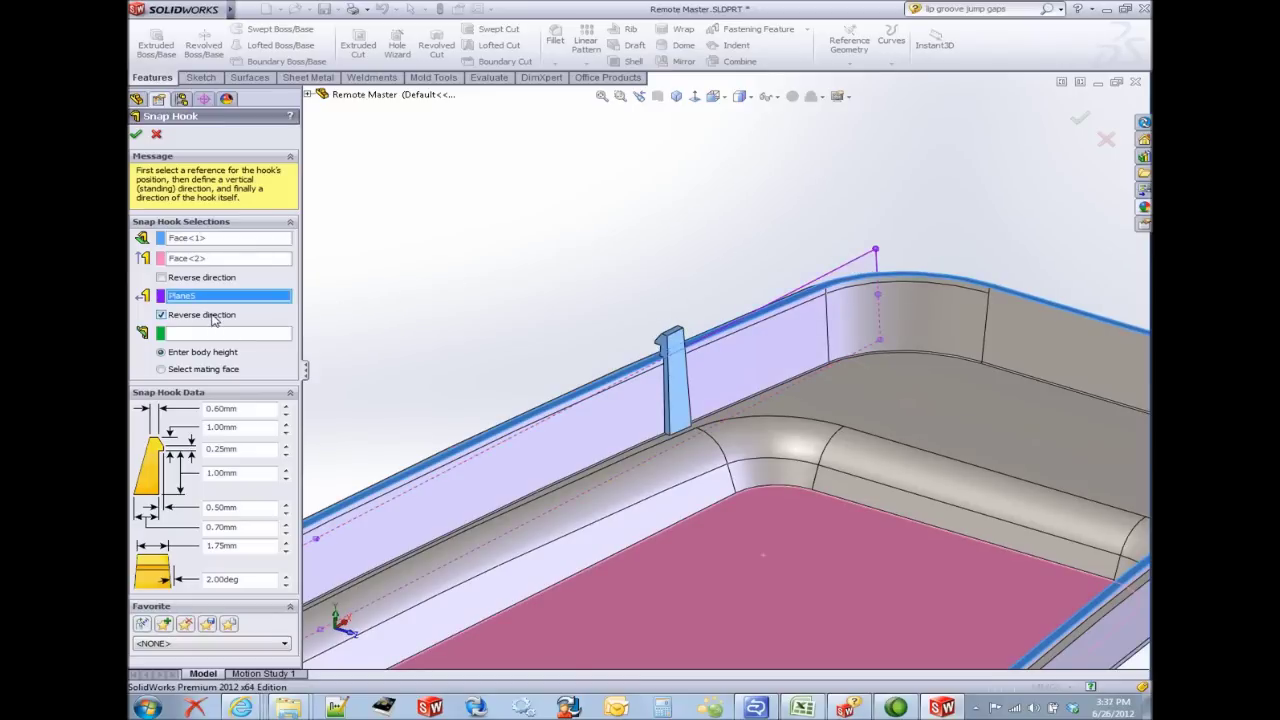
- Review the hook's body dimensions and create the snap hook with the preset values
mouse_move(540, 332)
middle_mouse_down()
mouse_move(563, 309)
mouse_move(641, 315)
mouse_move(563, 326)
middle_mouse_up()
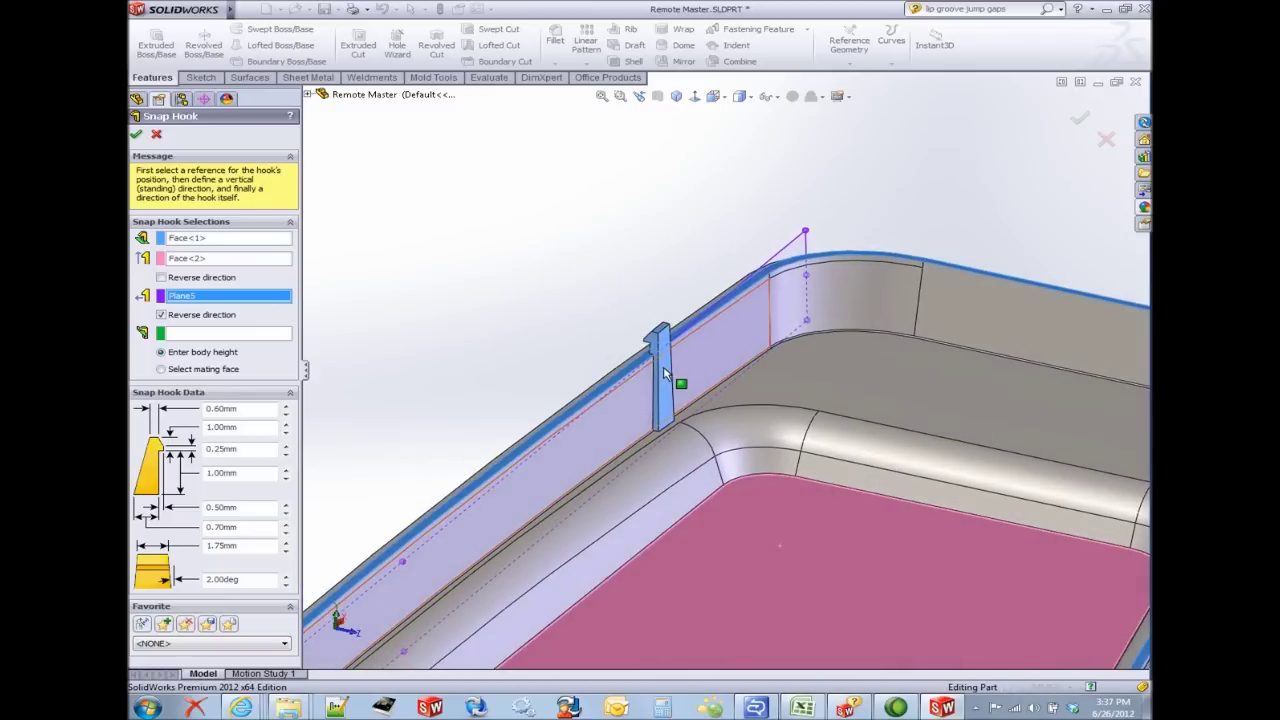
middle_click_drag(665, 373, 668, 370)
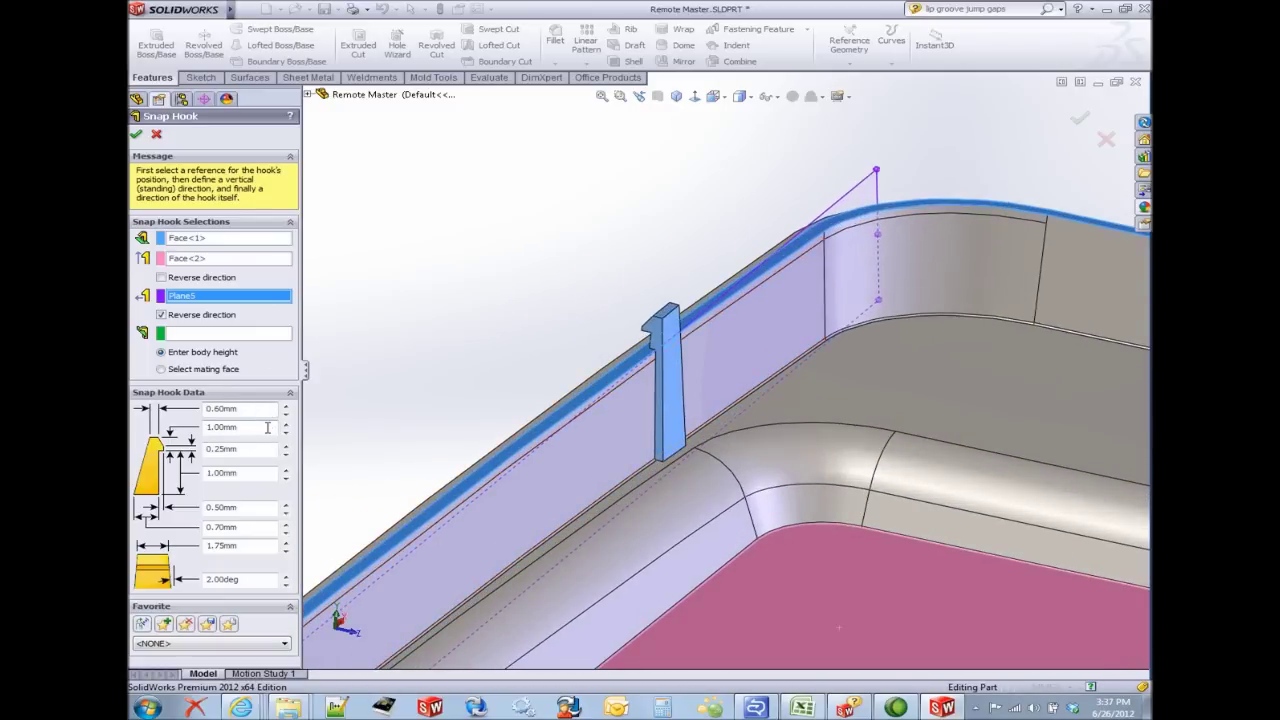
left_click(261, 469)
left_click(262, 507)
left_click(253, 527)
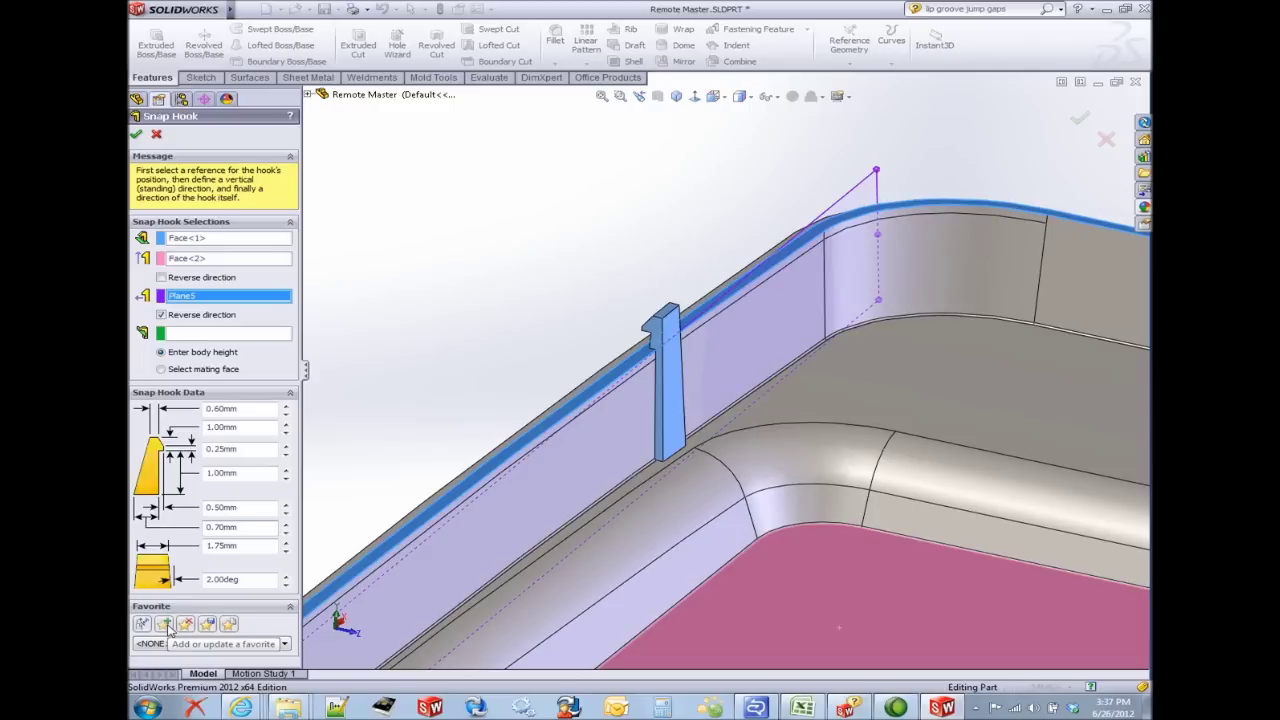
left_click(137, 135)
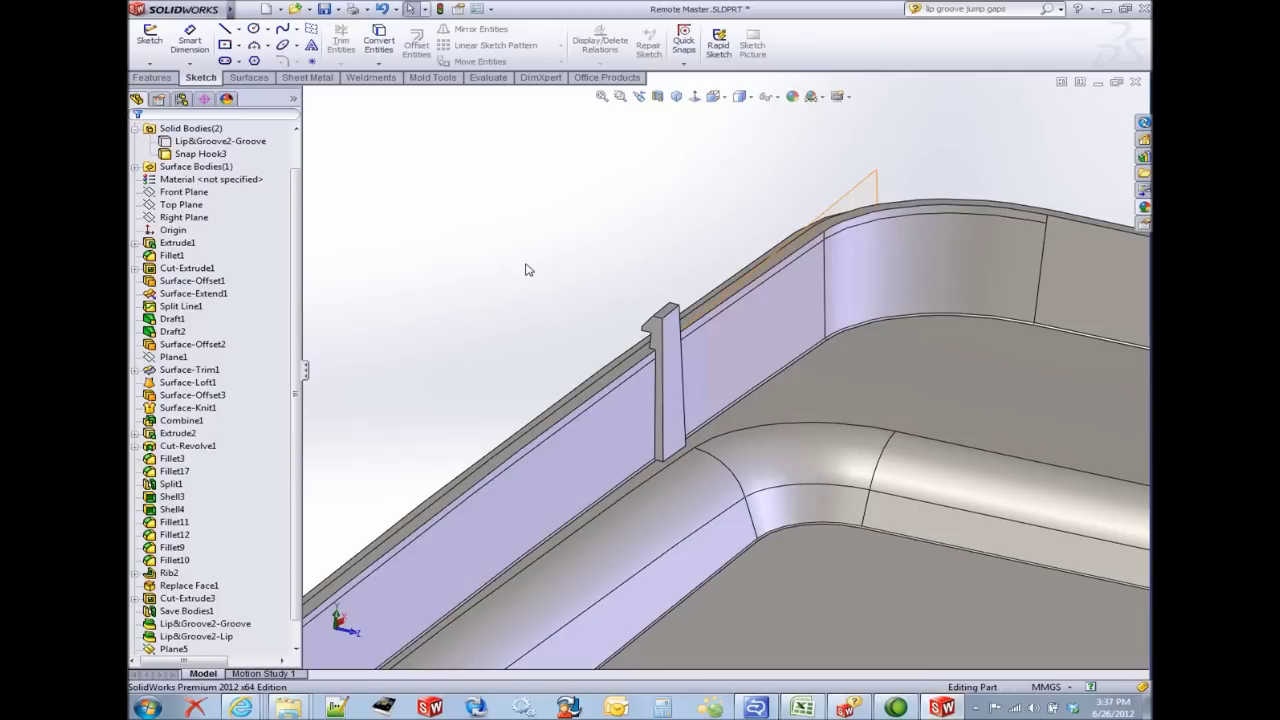
key("f")
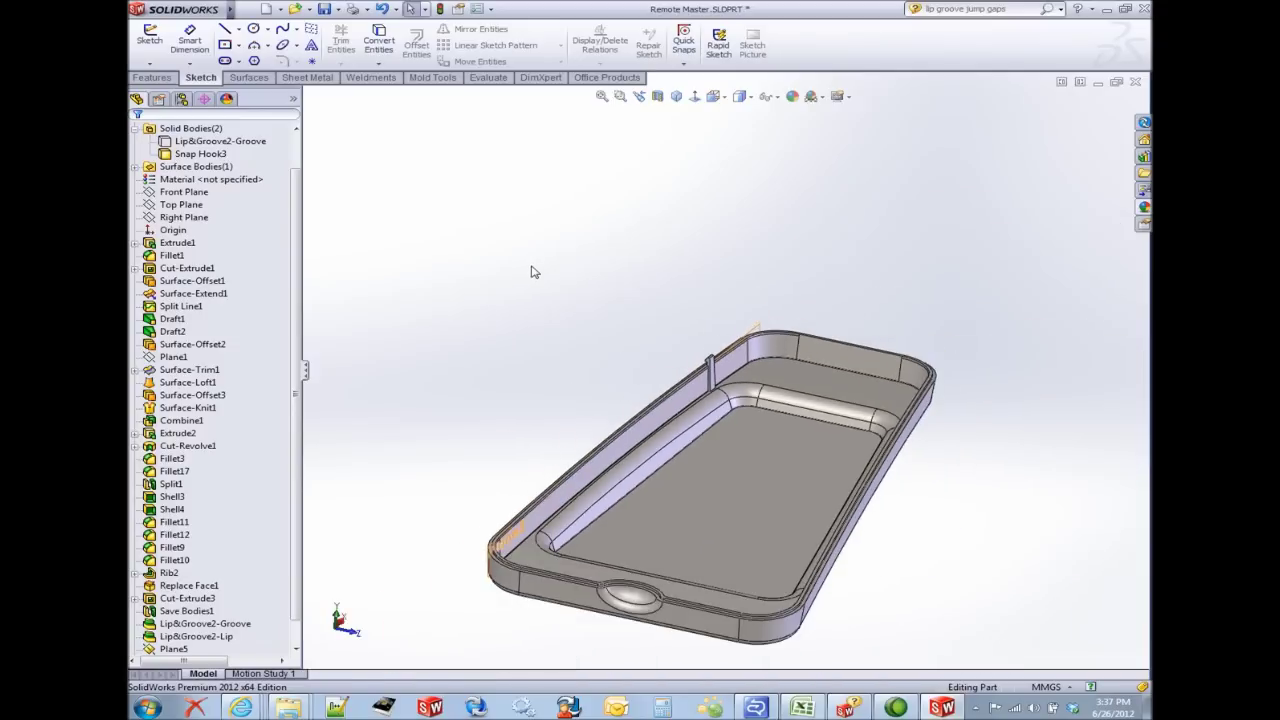
middle_click_drag(697, 553, 668, 437, "shift")
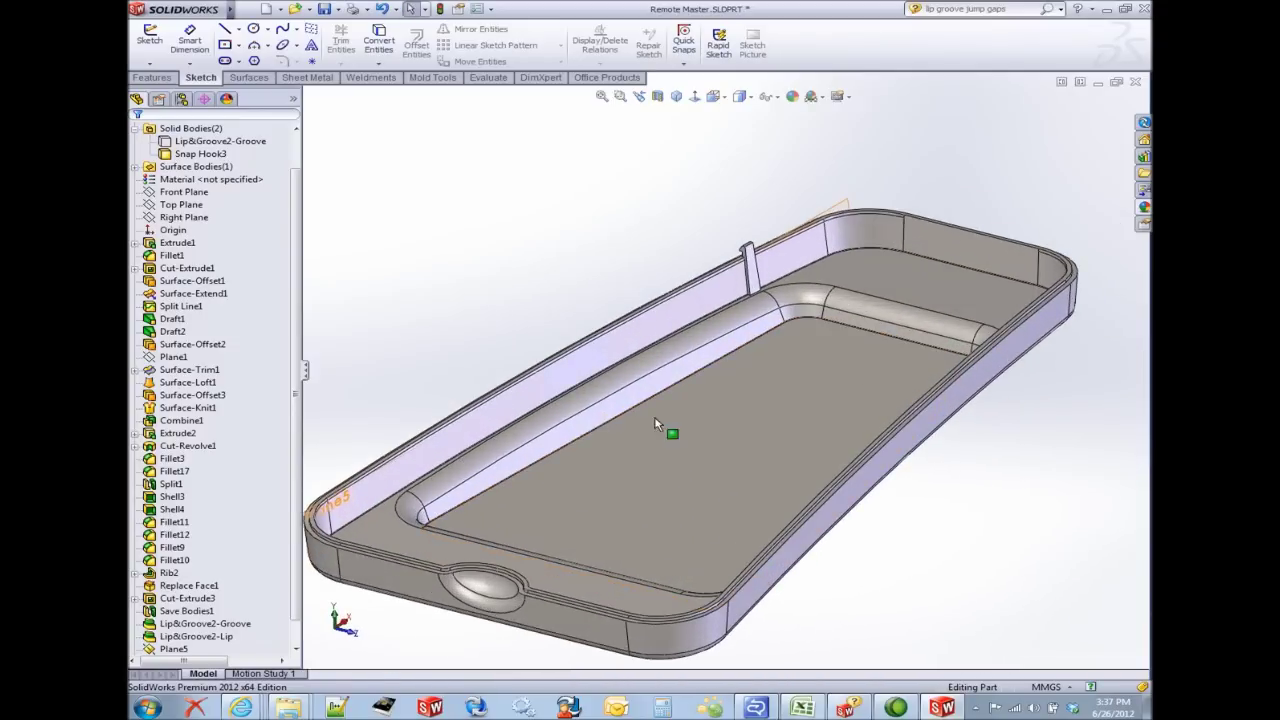
- Create a linear pattern of the snap hook along the side wall, using its short top edge as direction, with 2 instances spaced 70 mm
key("s")
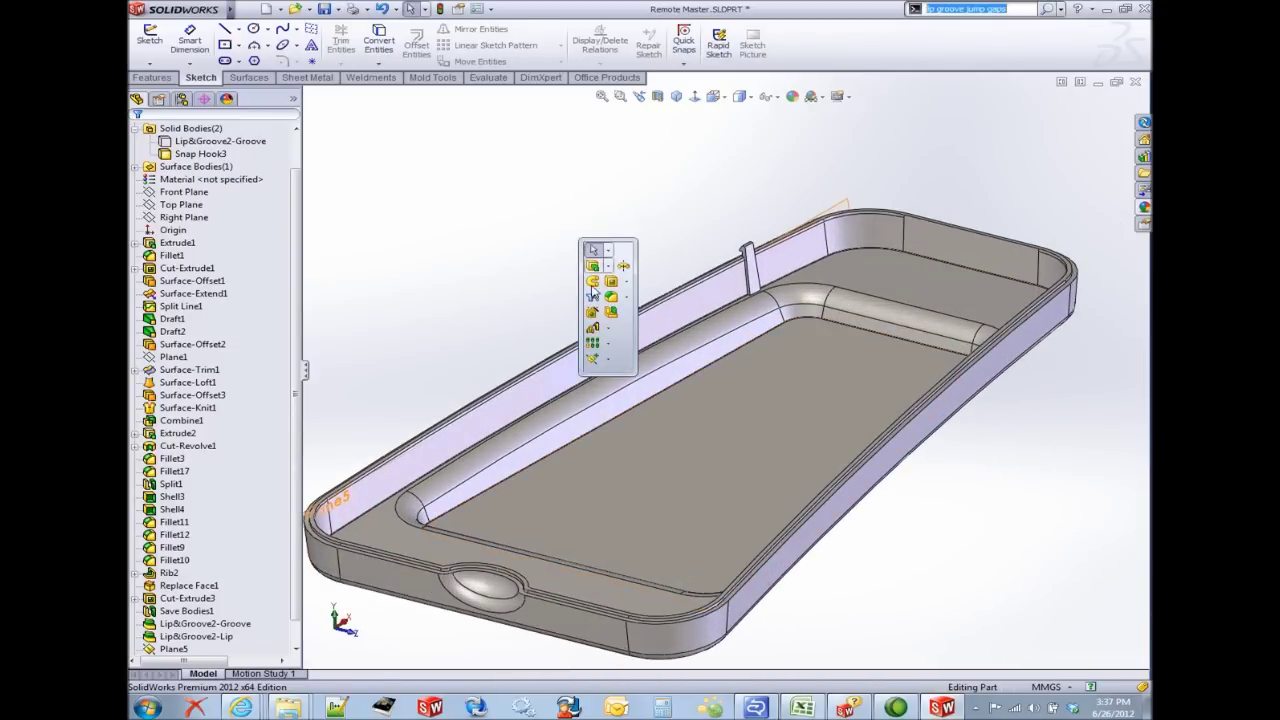
left_click(594, 347)
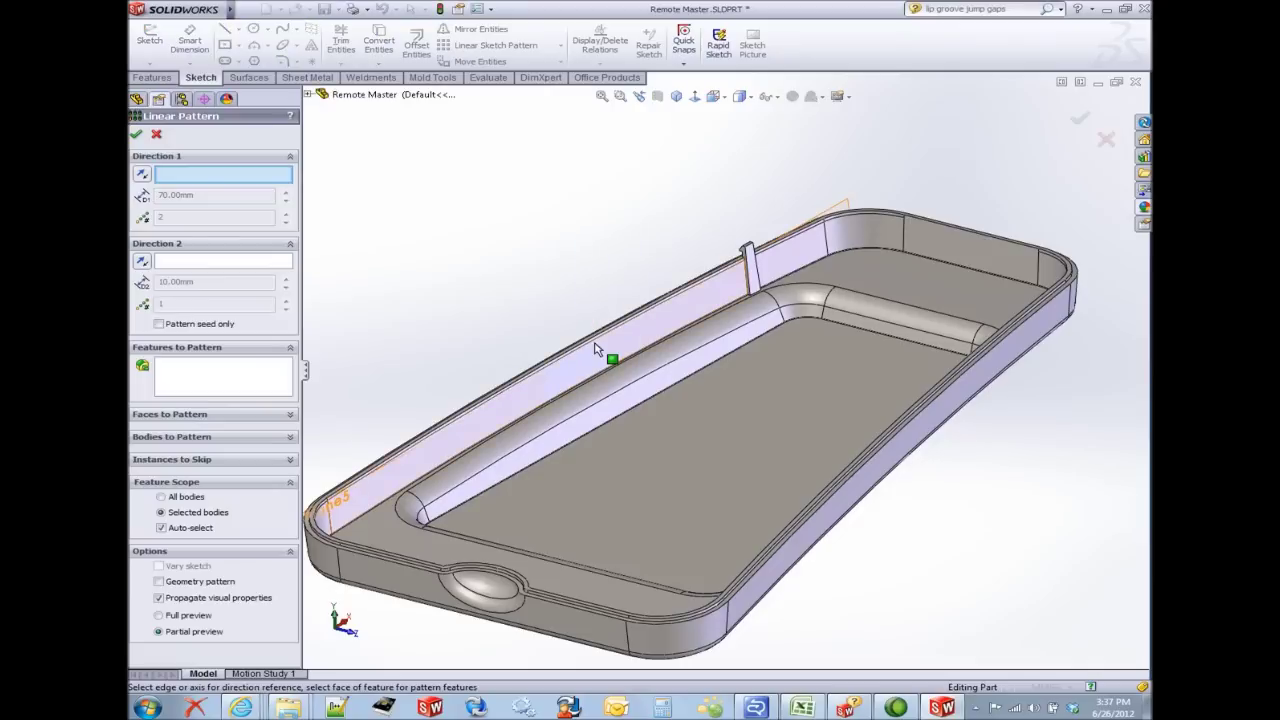
left_click(748, 249)
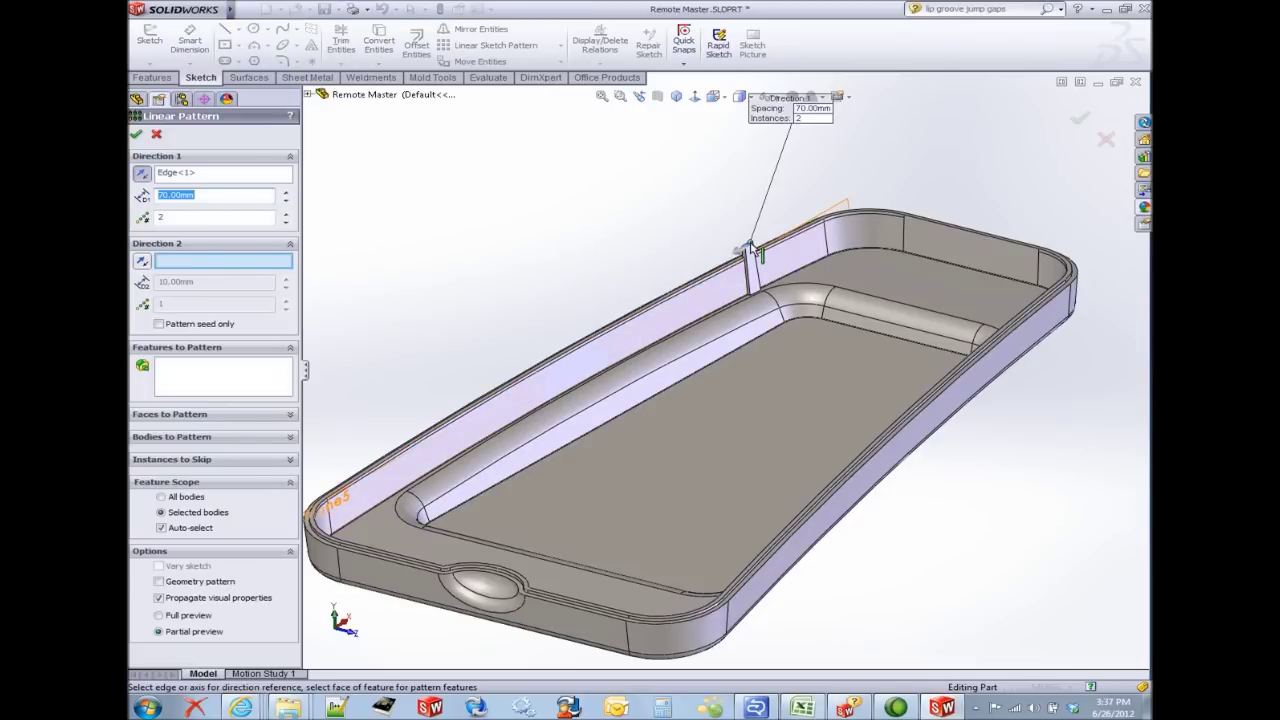
left_click(184, 395)
left_click(755, 284)
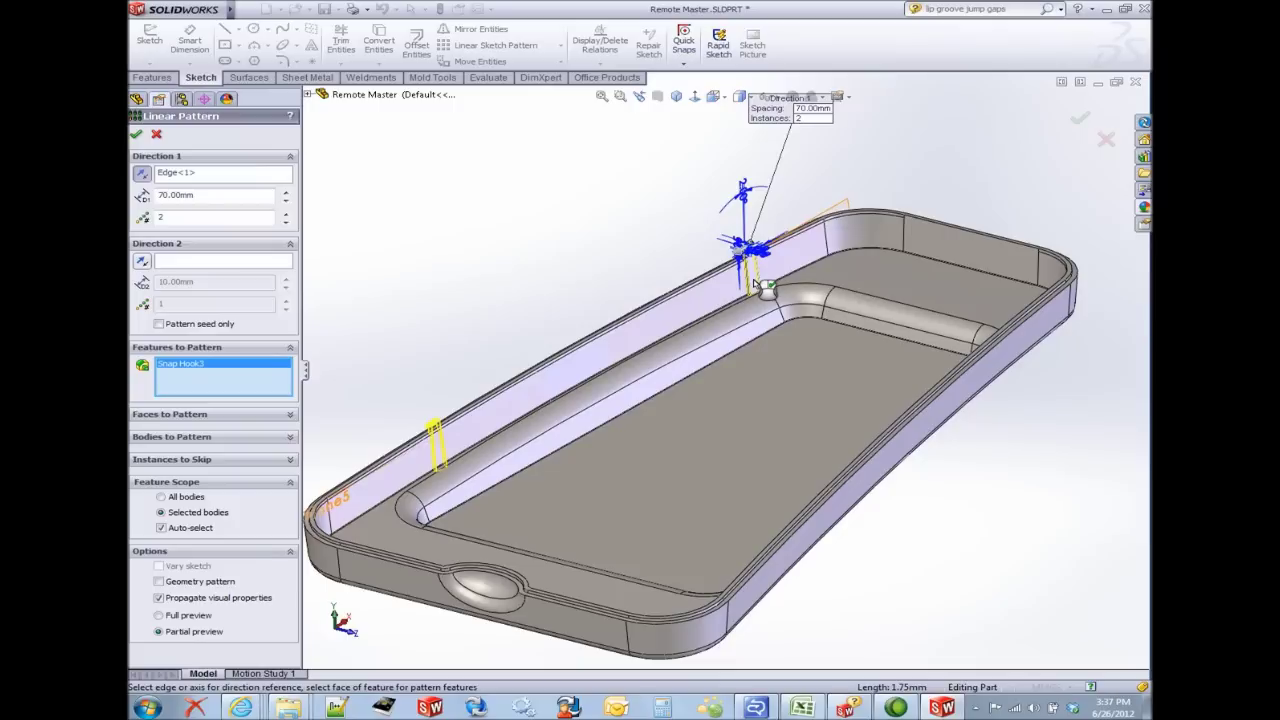
left_click(136, 133)
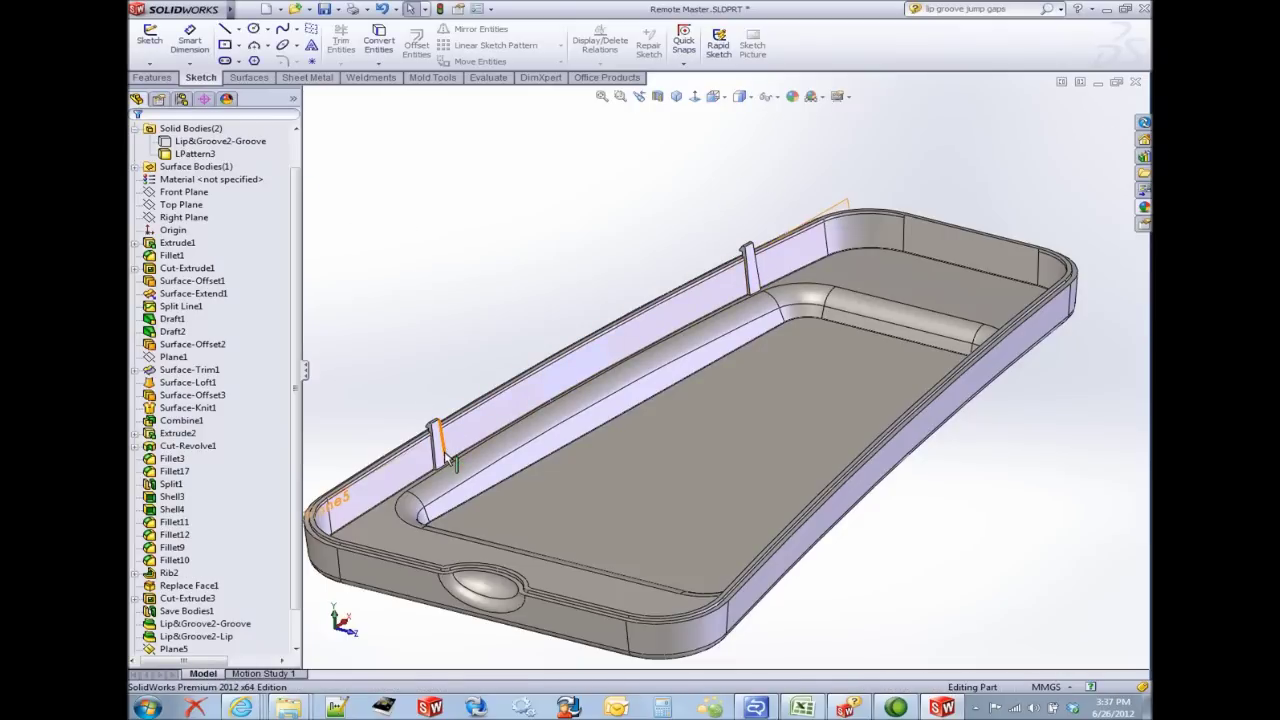
- Mirror the patterned snap hooks about the Front Plane onto the opposite long side wall
key("s")
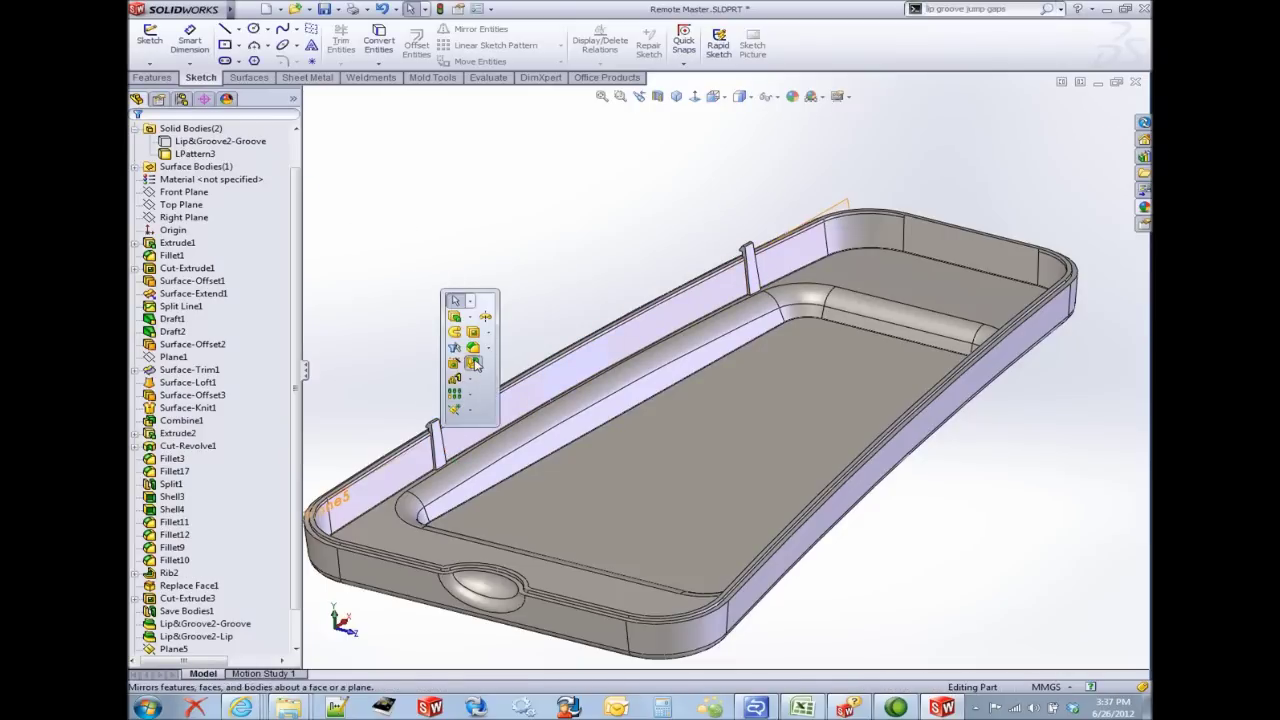
left_click(474, 363)
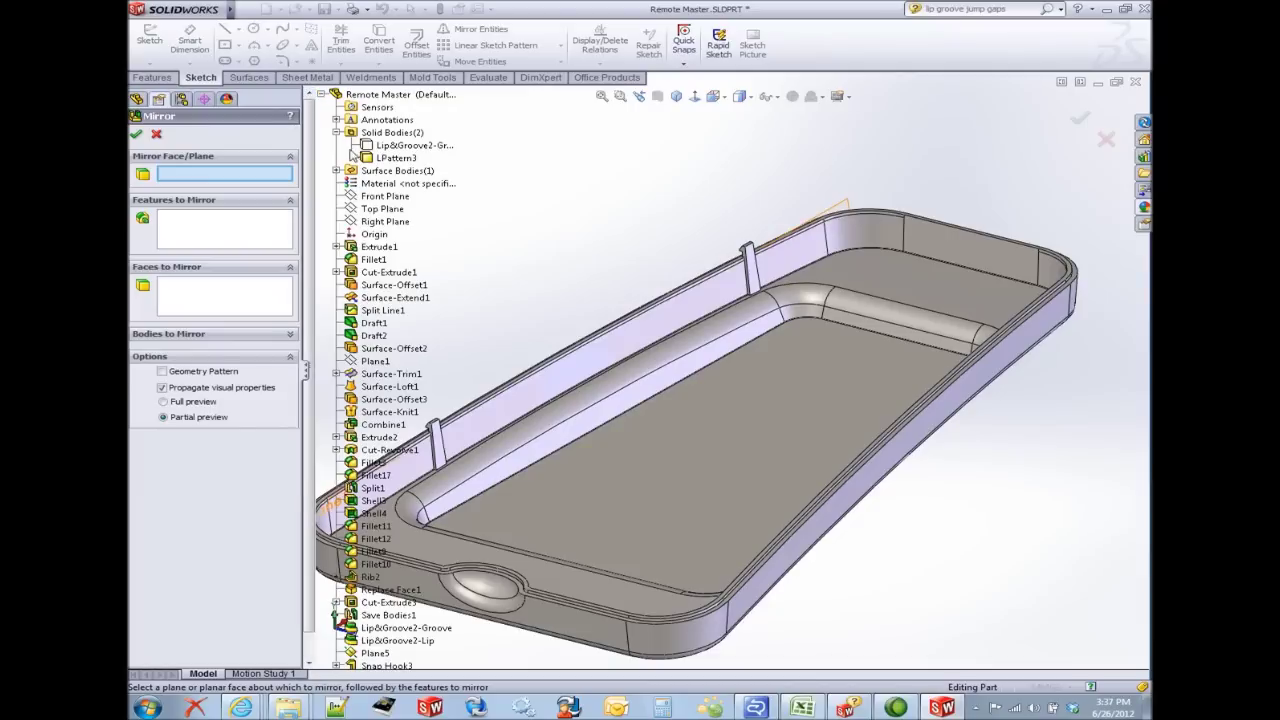
left_click(385, 196)
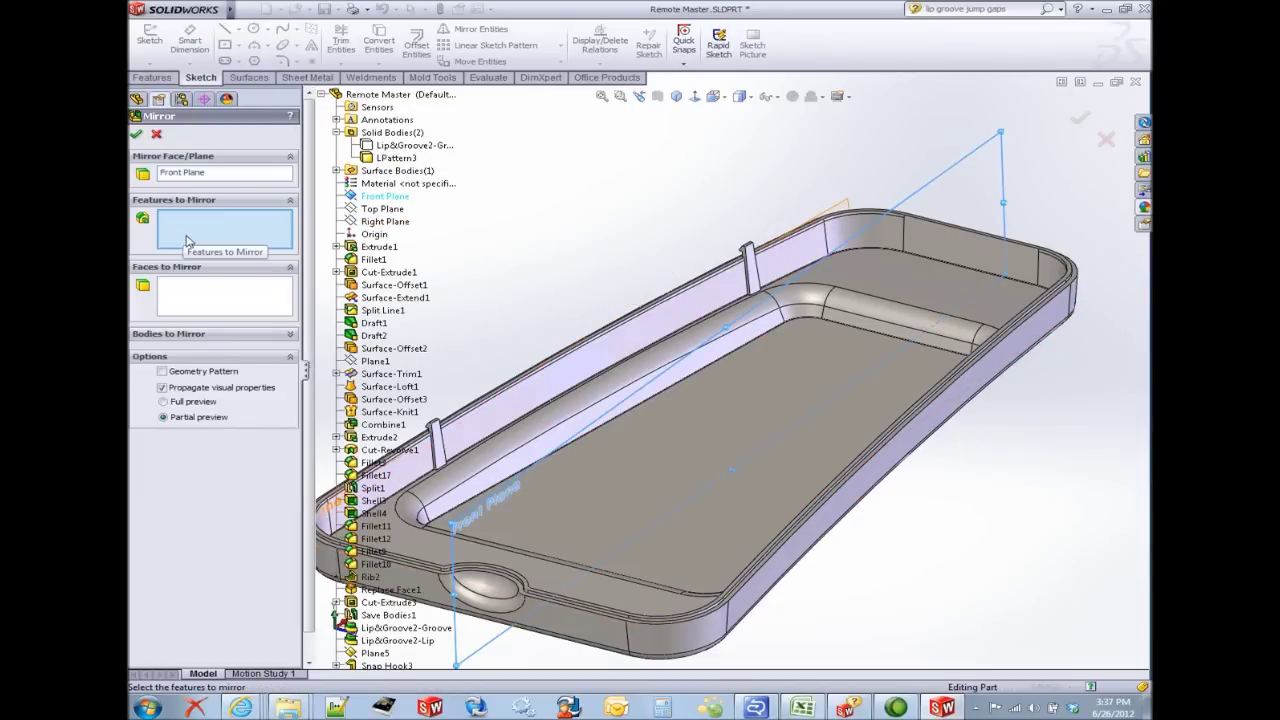
left_click(438, 447)
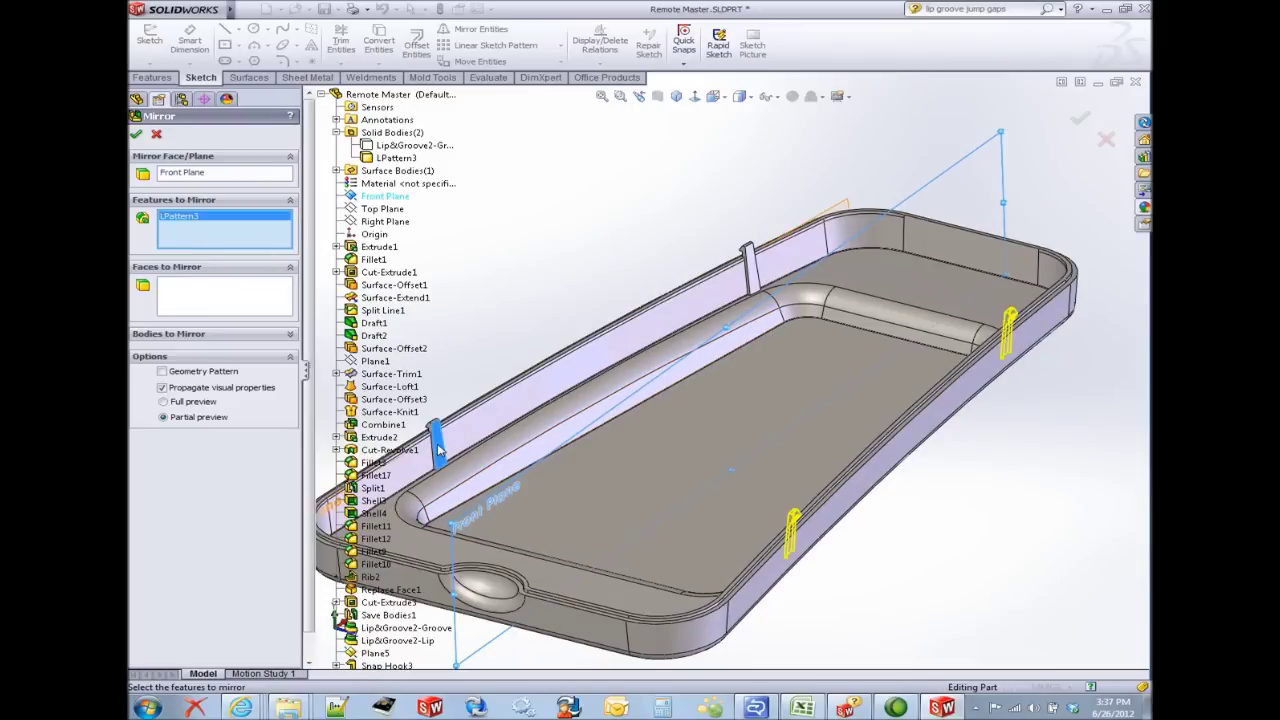
key("Return")
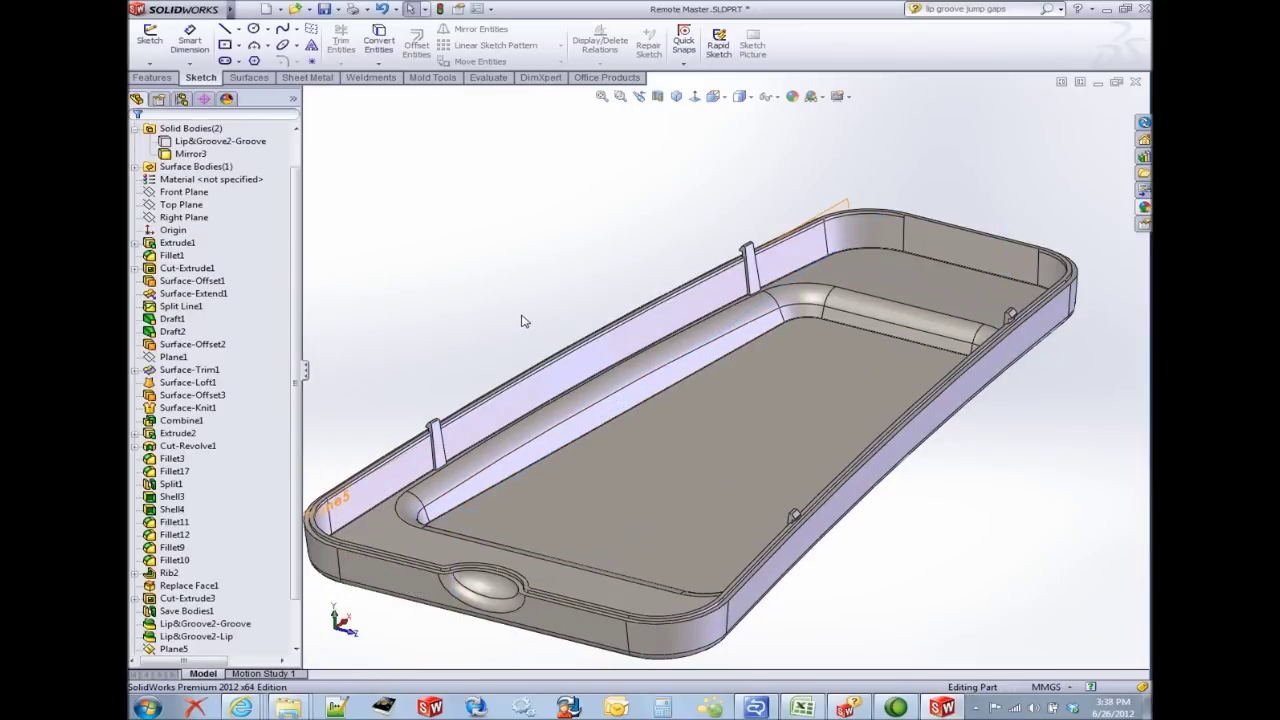
- Hide the side-wall reference plane and show the upper half body of the housing
mouse_move(521, 321)
middle_mouse_down()
mouse_move(543, 303)
mouse_move(529, 297)
mouse_move(531, 311)
middle_mouse_up()
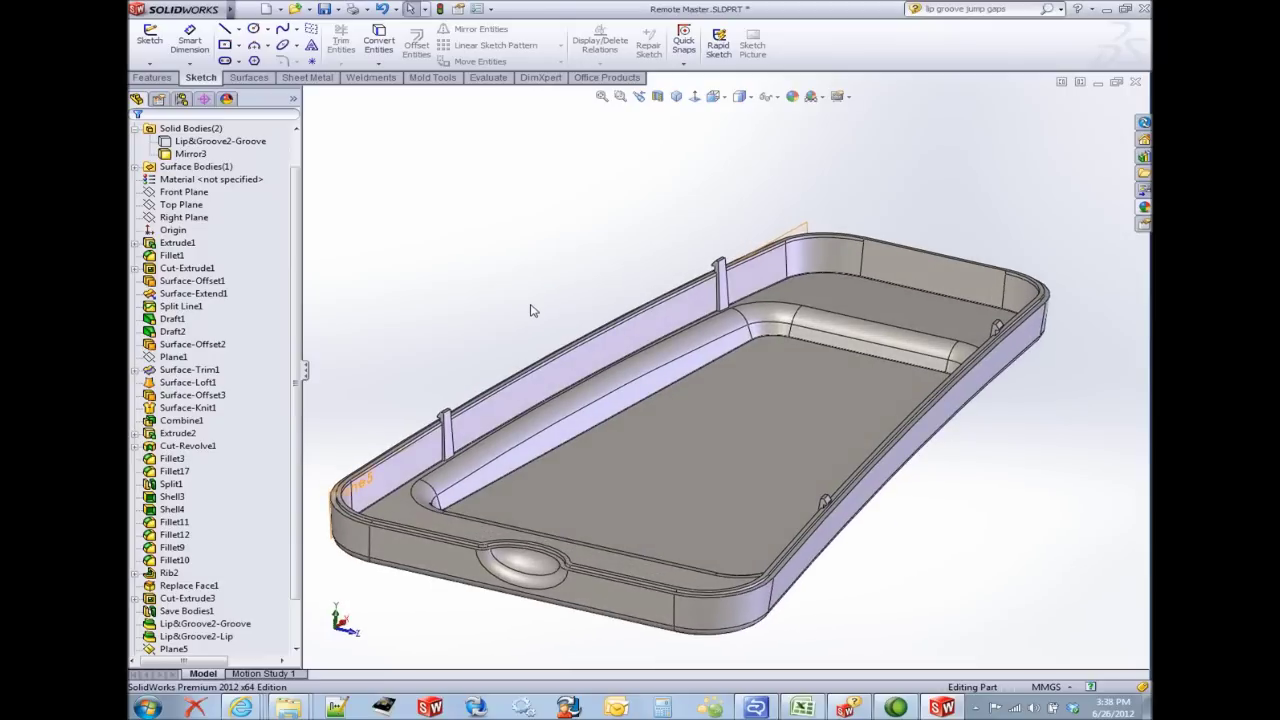
left_click(808, 226)
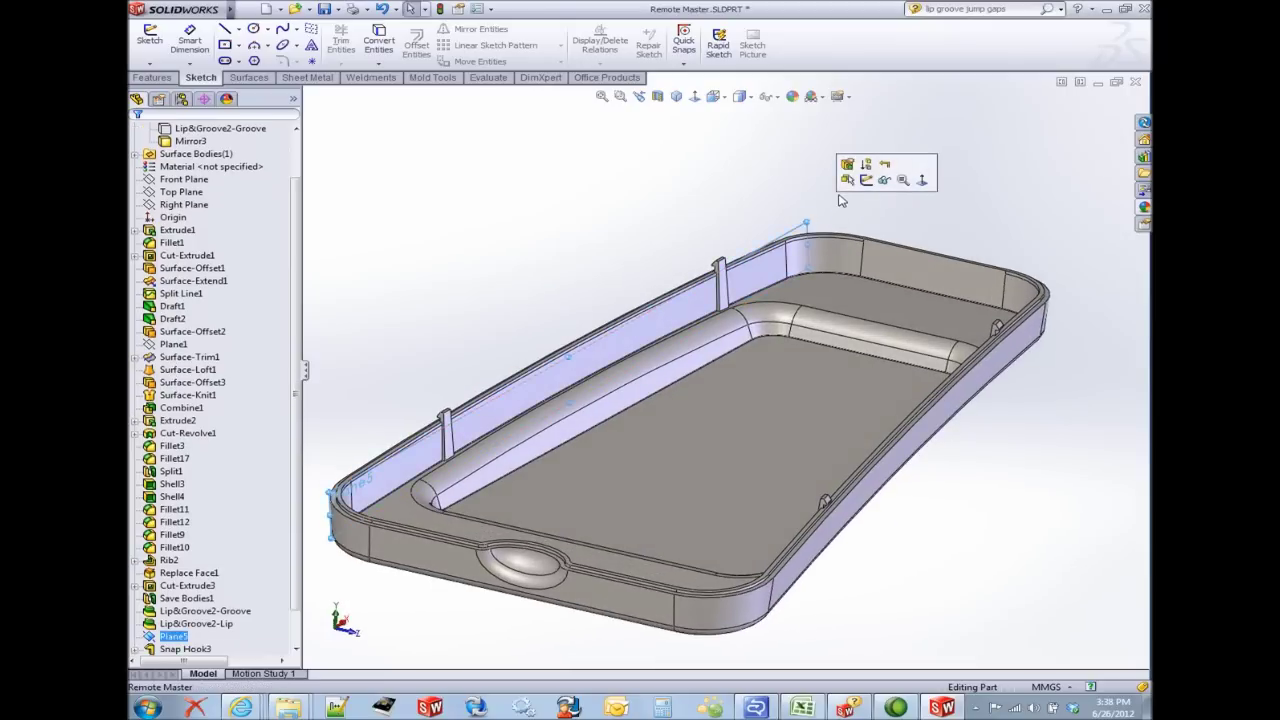
left_click(188, 132)
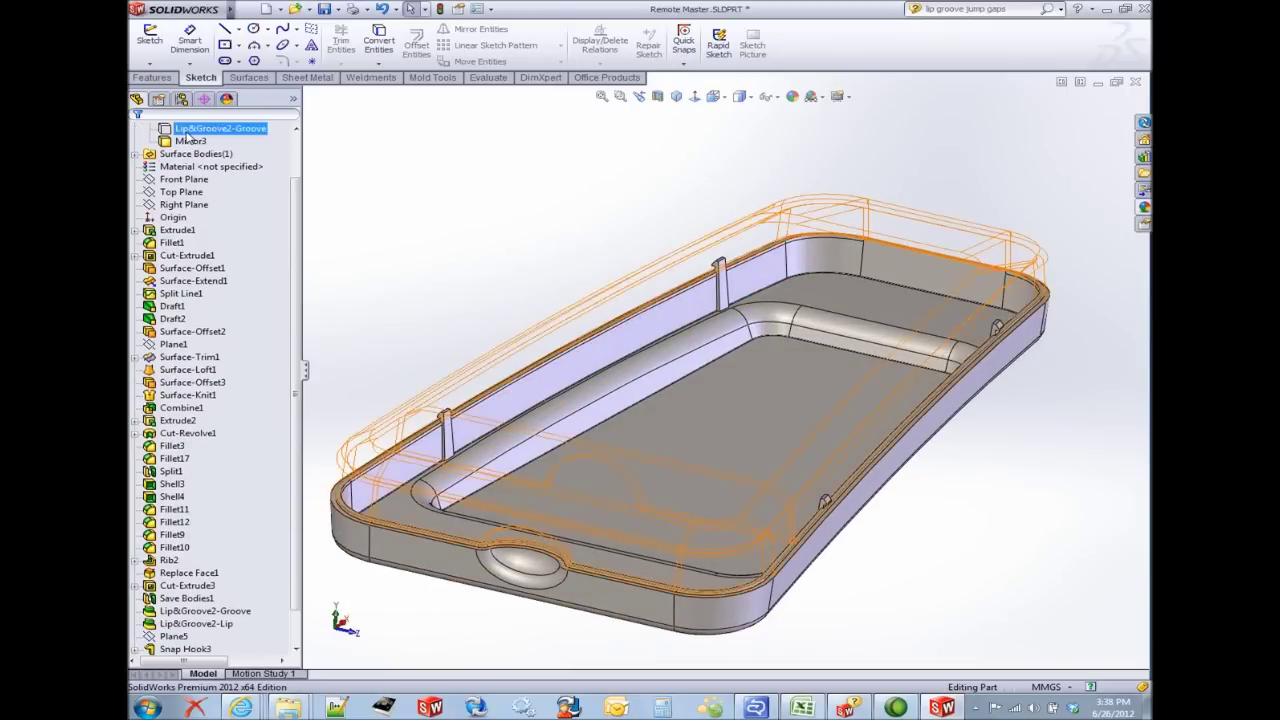
left_click(199, 102)
left_click(503, 171)
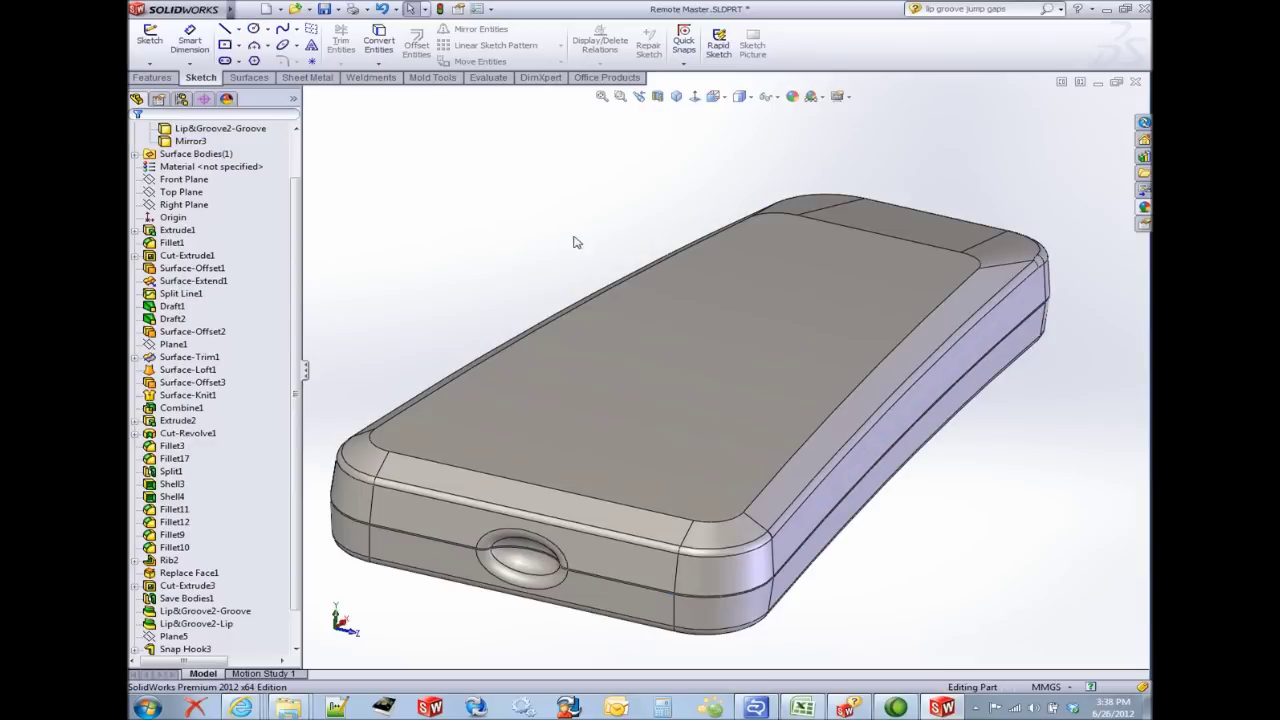
- Create a section view parallel to the Right Plane, offset 48 mm, cutting through the housing near the rear snap hook
middle_click_drag(575, 242, 486, 220)
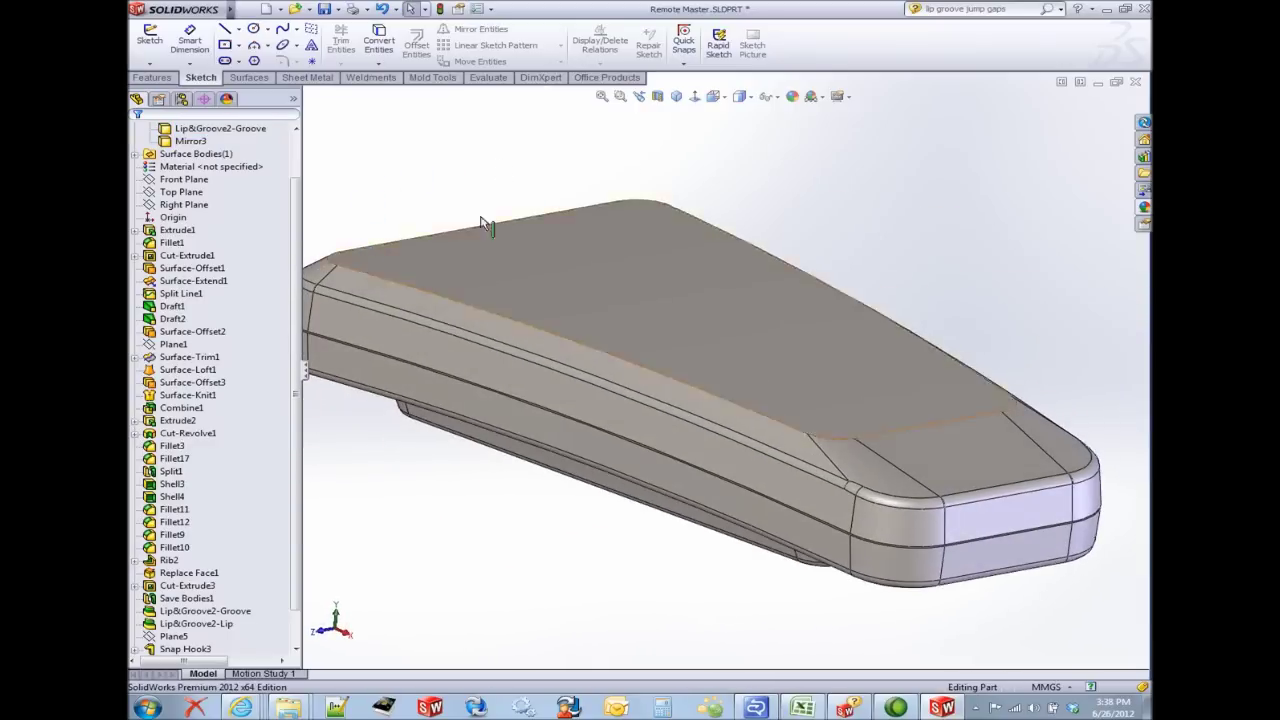
left_click(658, 97)
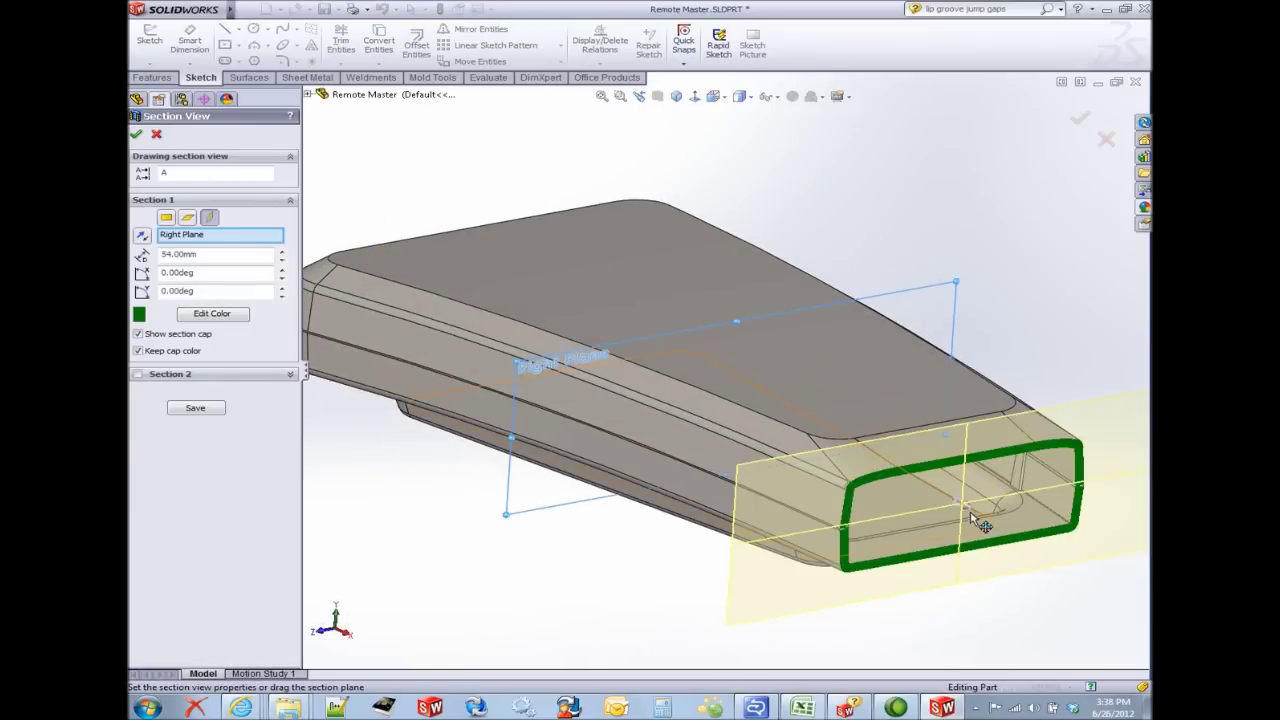
left_click_drag(974, 514, 882, 481)
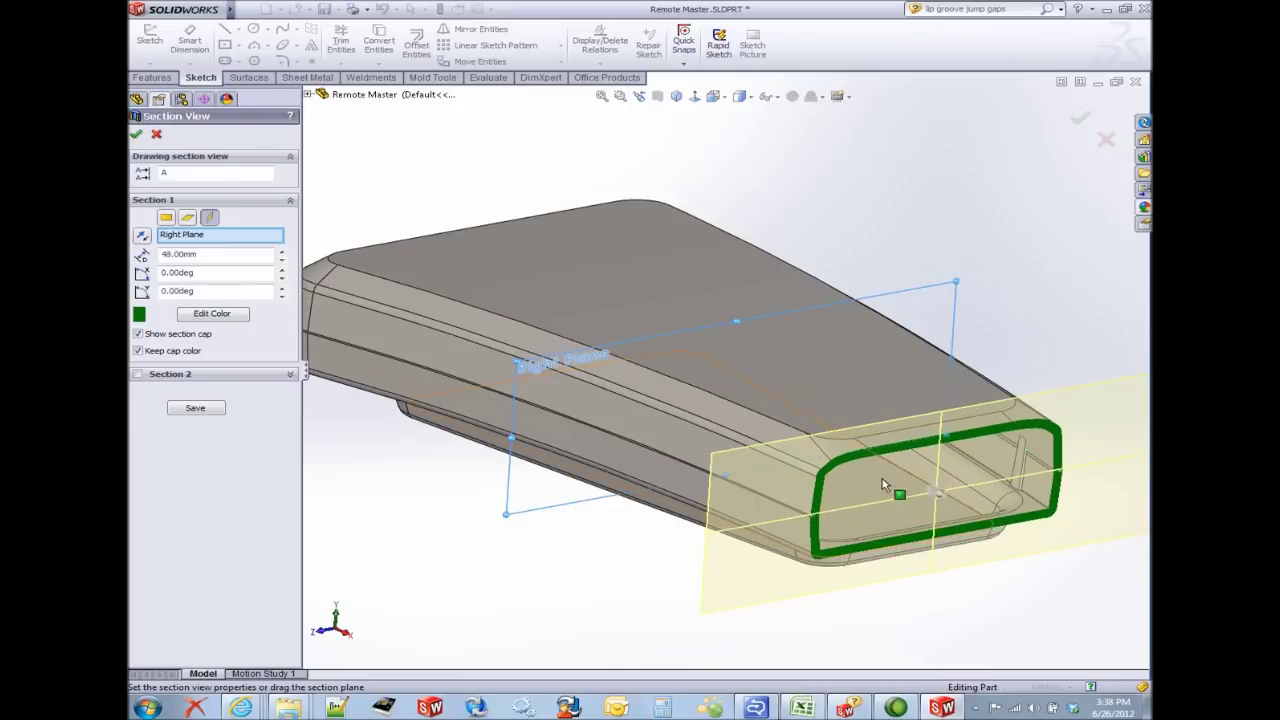
left_click(140, 133)
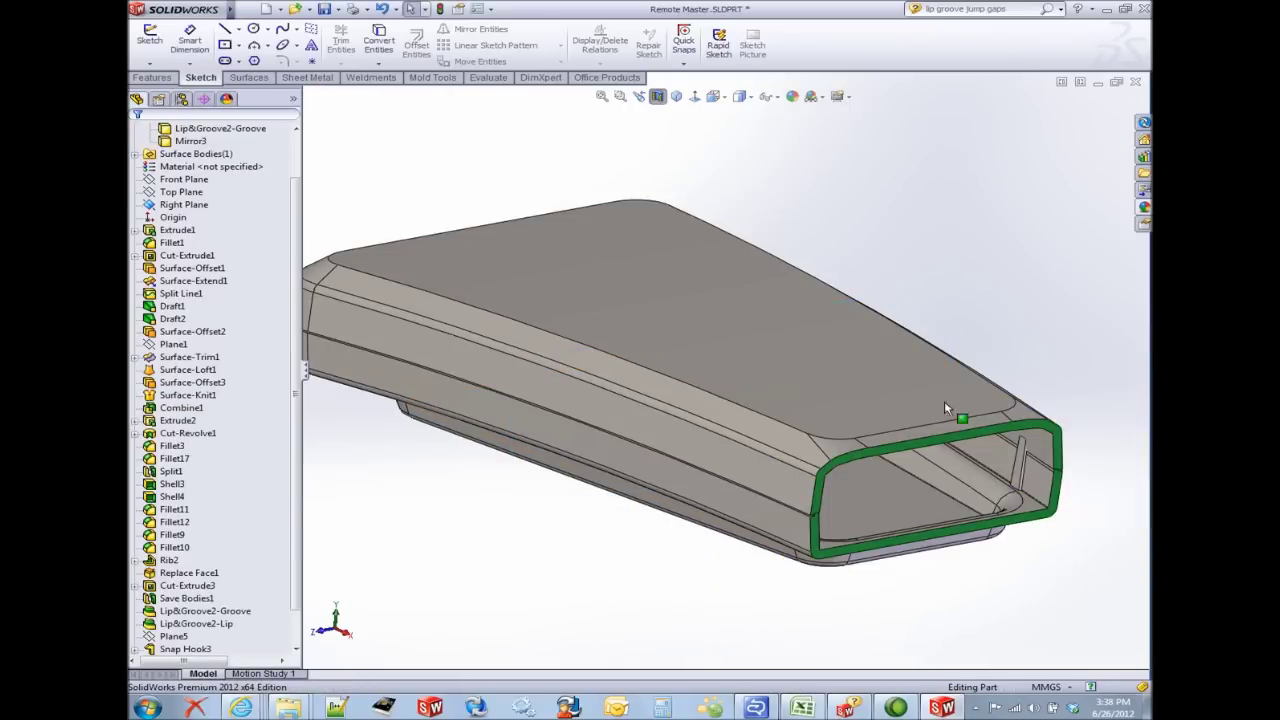
scroll(990, 460, "down", 6)
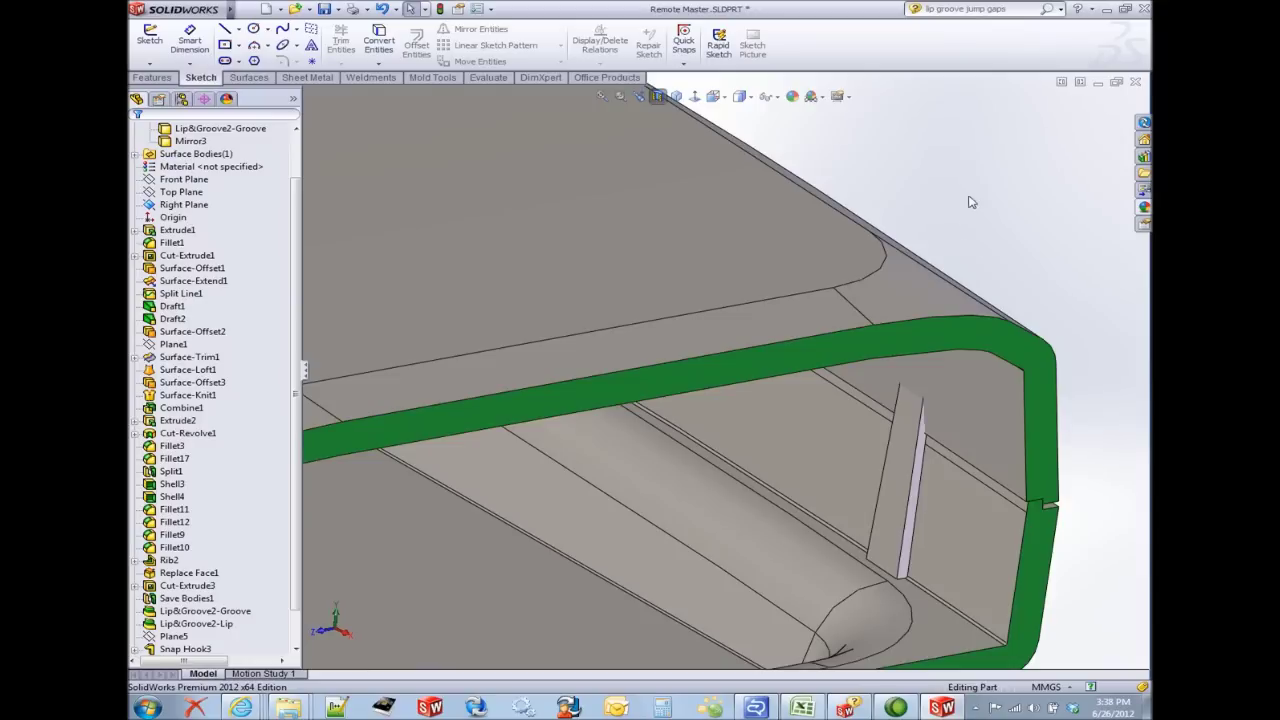
- Start a Snap Hook Groove and choose the original rear snap hook as the feature and the upper half as the body to cut
left_click(170, 80)
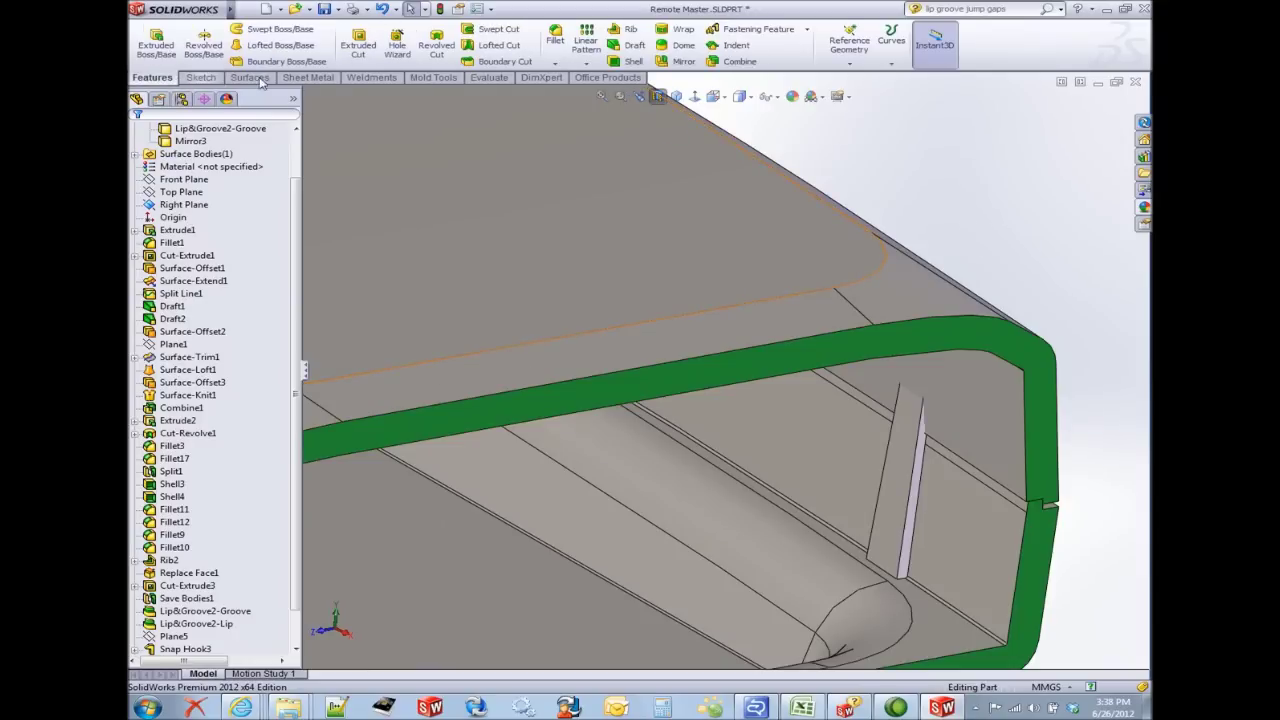
left_click(760, 30)
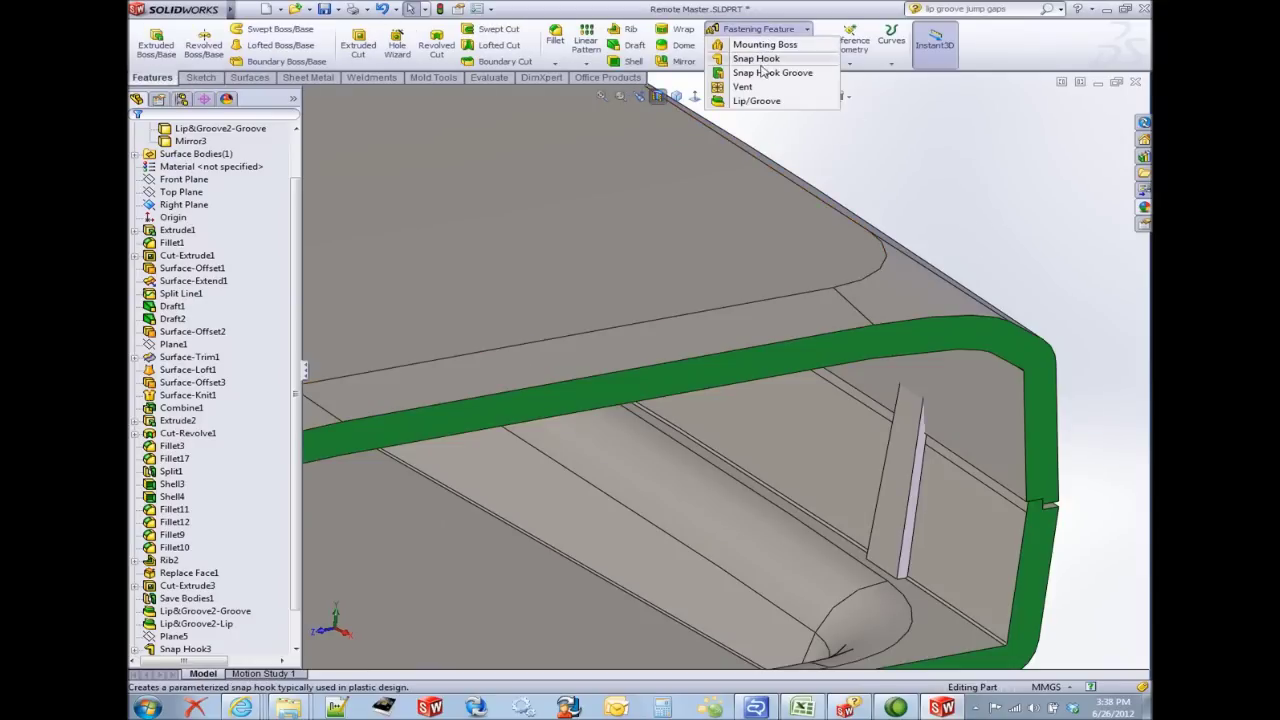
left_click(768, 72)
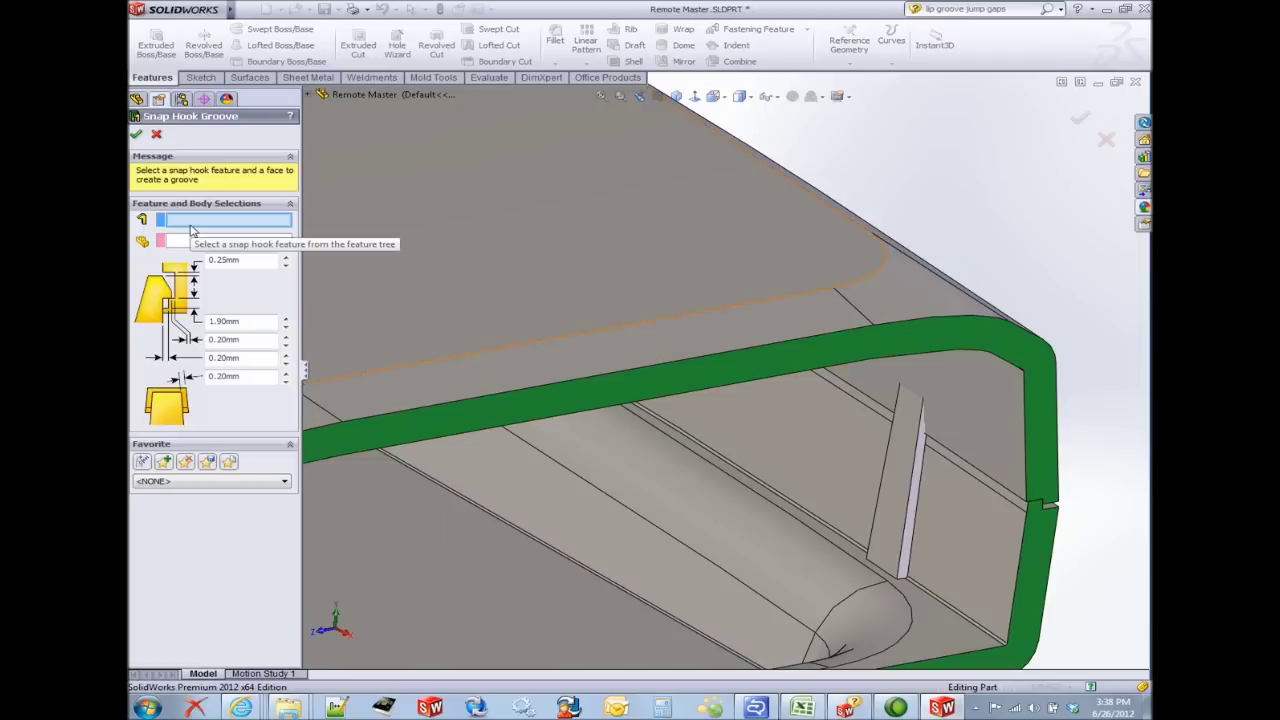
left_click(906, 506)
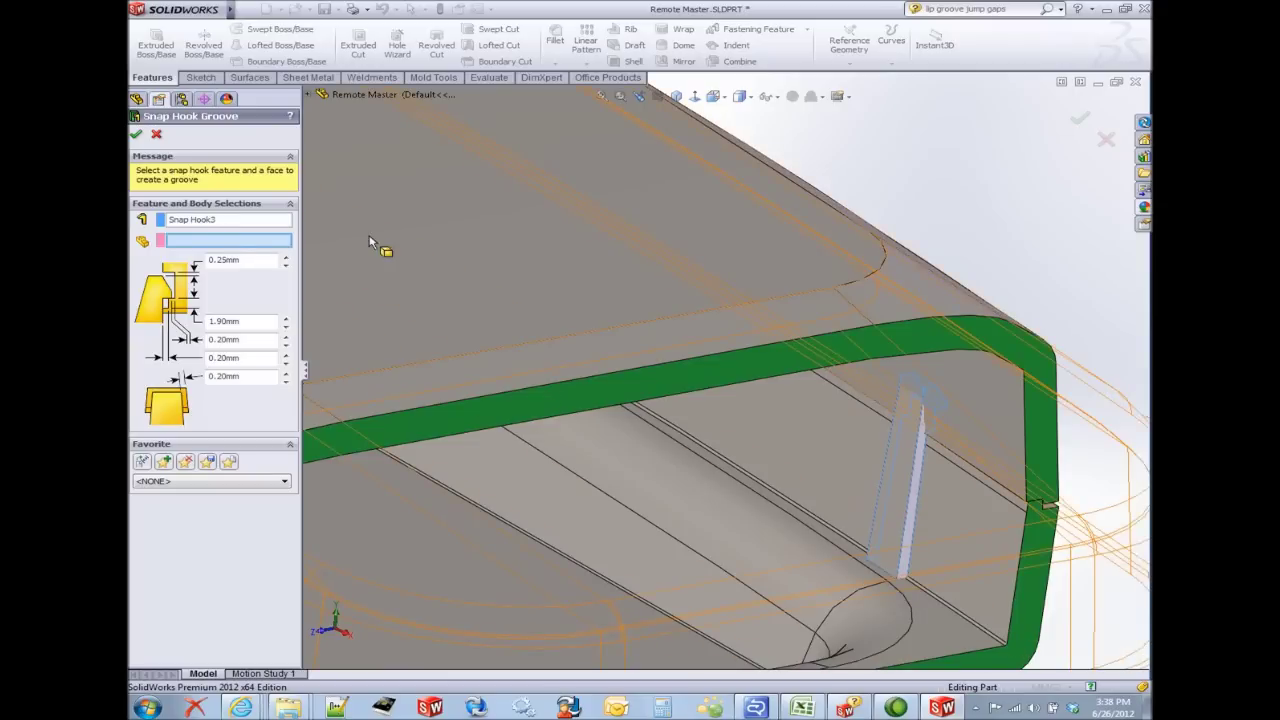
left_click(808, 232)
- Check the groove preview on the upper half's inner wall and create the snap hook groove with the preset clearances
scroll(885, 202, "up", 3)
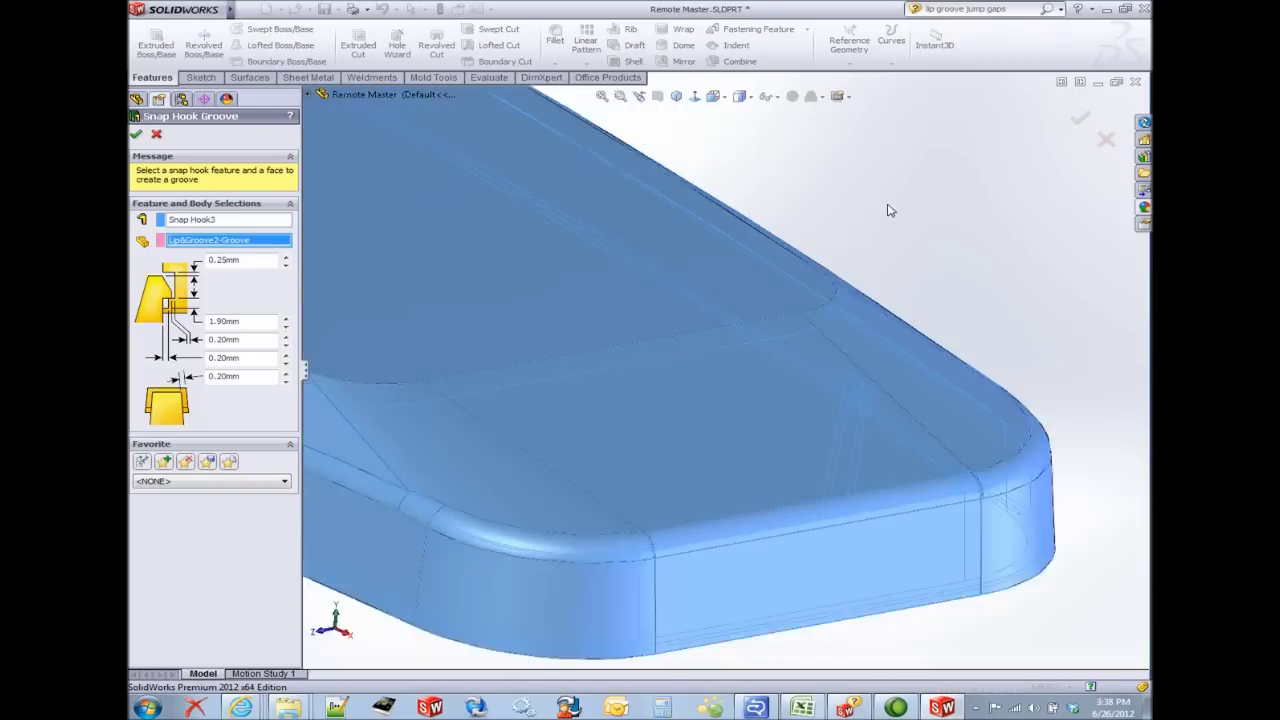
middle_click_drag(886, 206, 1004, 402)
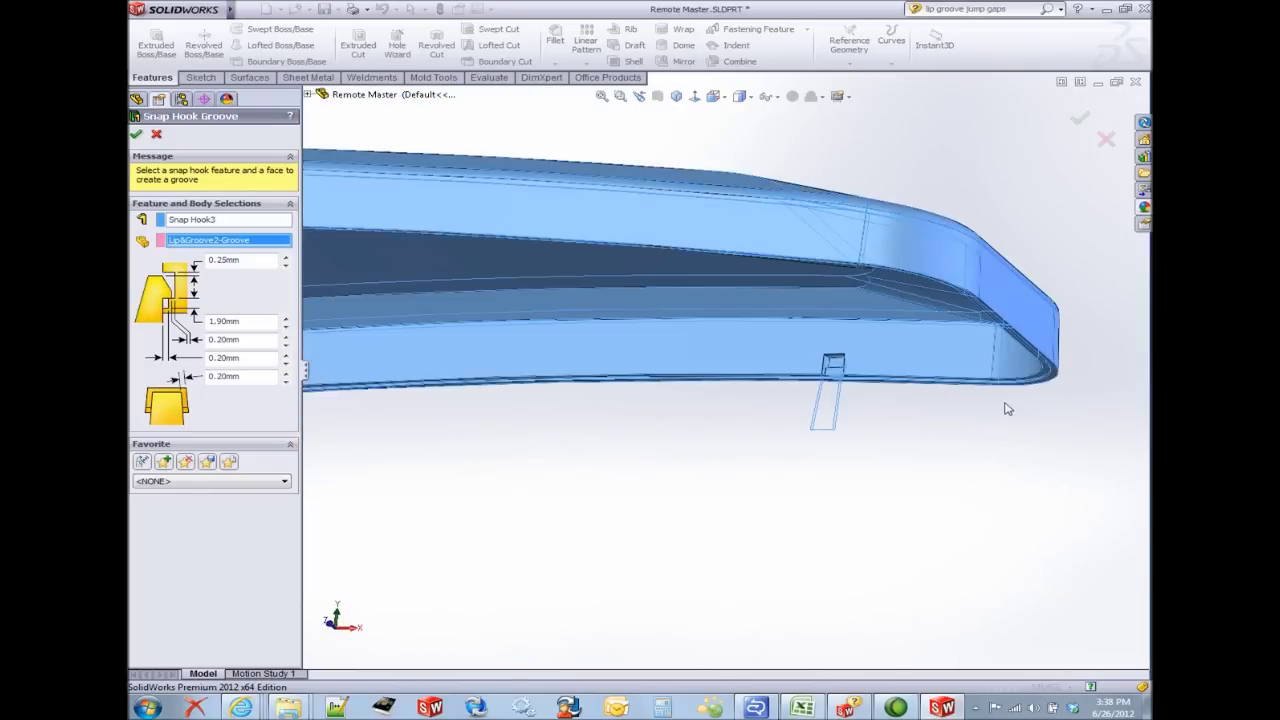
scroll(836, 375, "down", 5)
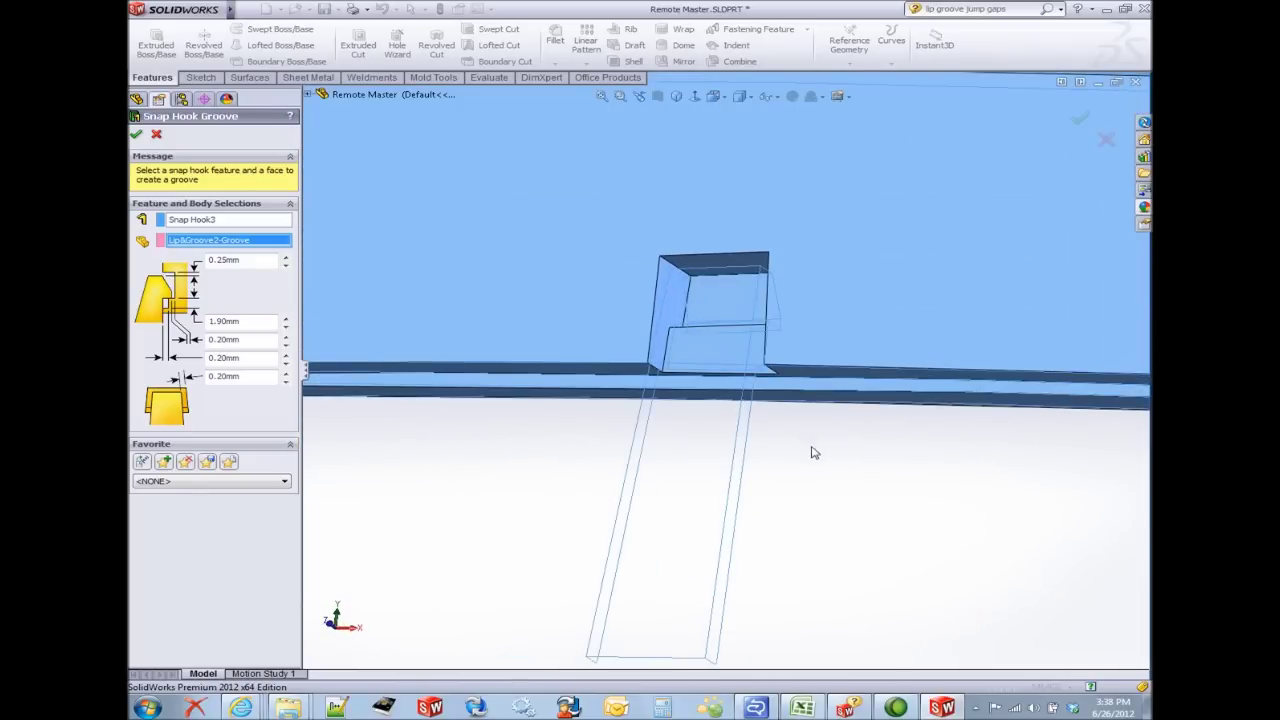
mouse_move(811, 449)
middle_mouse_down()
mouse_move(854, 443)
mouse_move(821, 457)
middle_mouse_up()
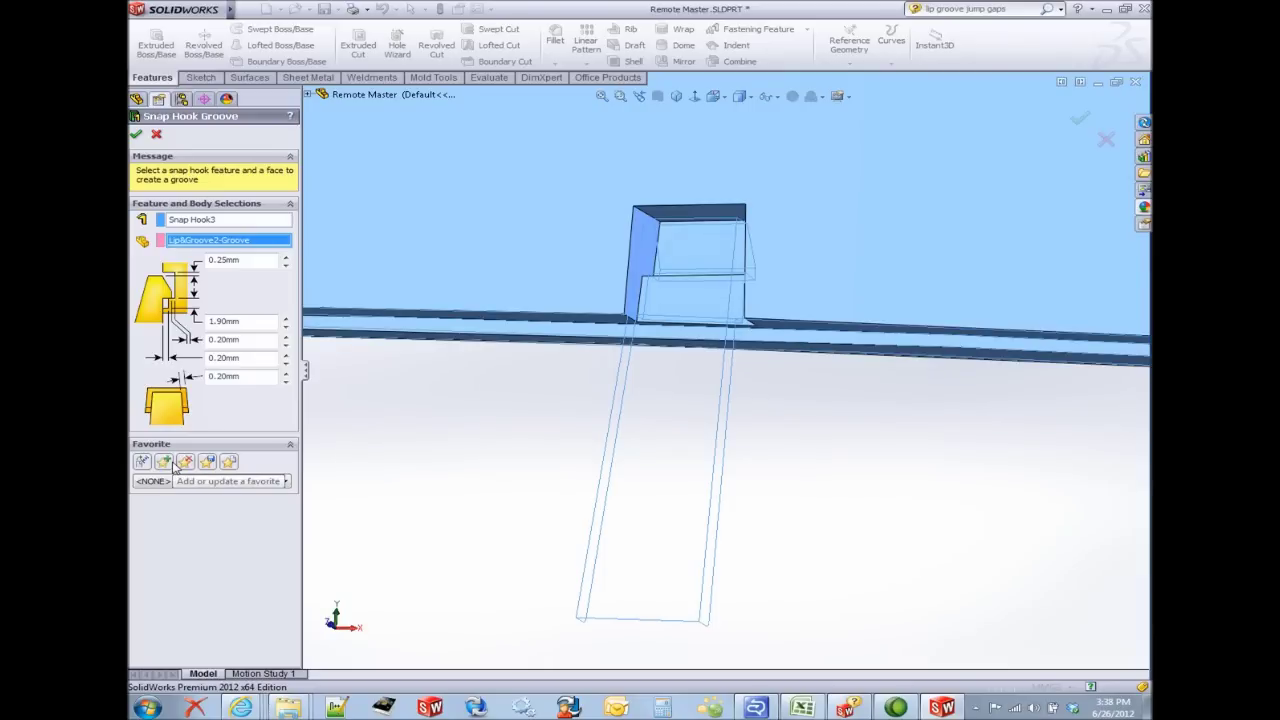
left_click(137, 136)
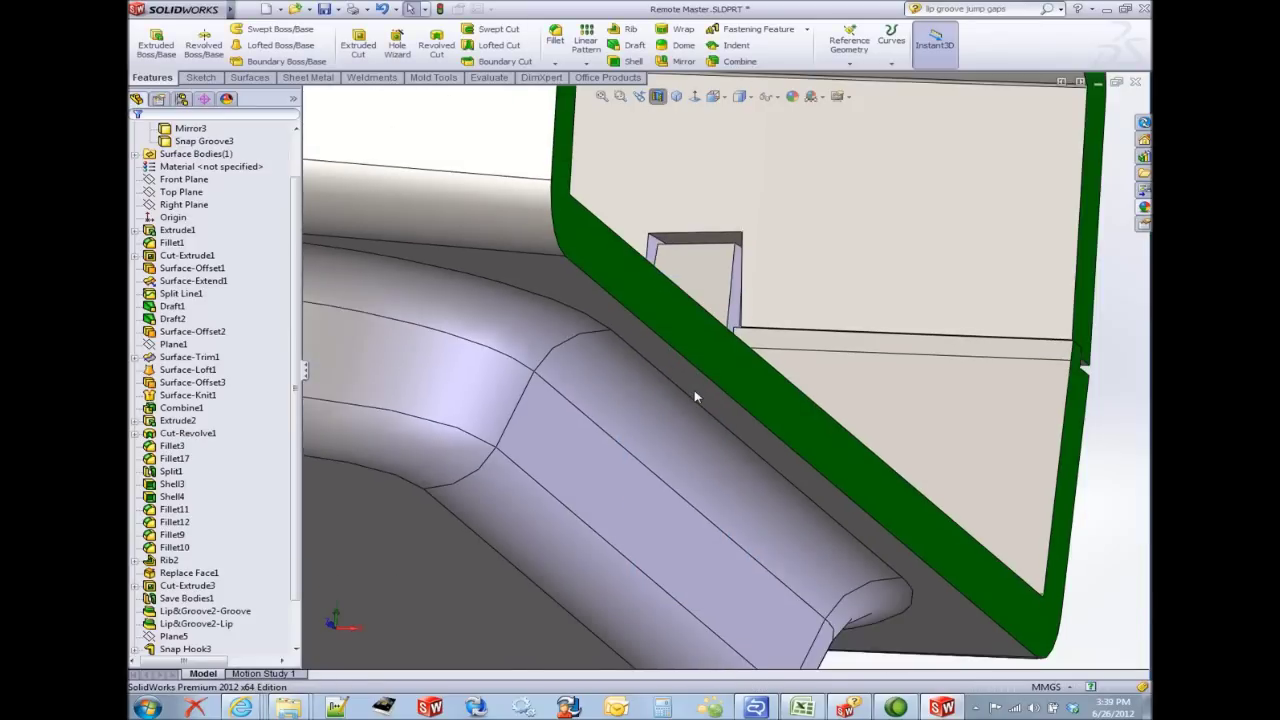
- Examine how the rear snap hook fits into its groove inside the sectioned housing
scroll(694, 390, "up", 3)
scroll(694, 390, "up", 2)
middle_click_drag(838, 366, 766, 363)
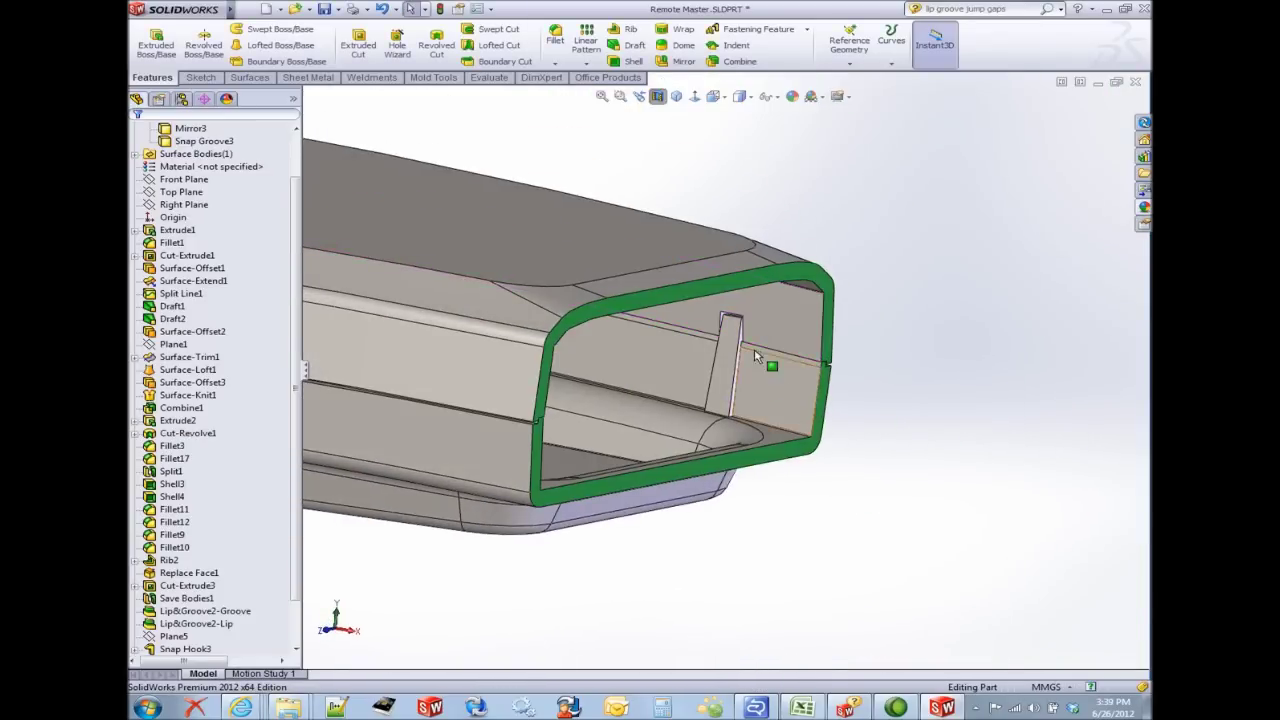
scroll(1005, 327, "down", 4)
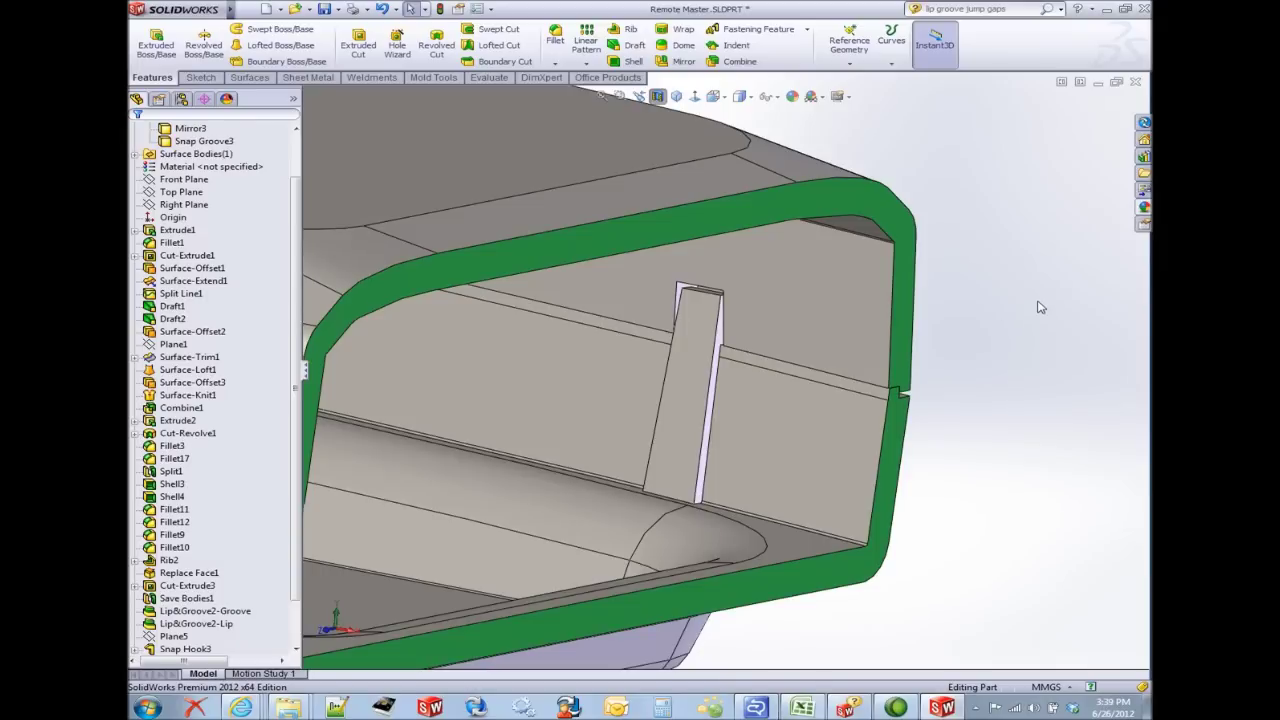
scroll(958, 346, "up", 3)
mouse_move(930, 400)
middle_mouse_down()
mouse_move(871, 369)
mouse_move(917, 417)
mouse_move(911, 388)
middle_mouse_up()
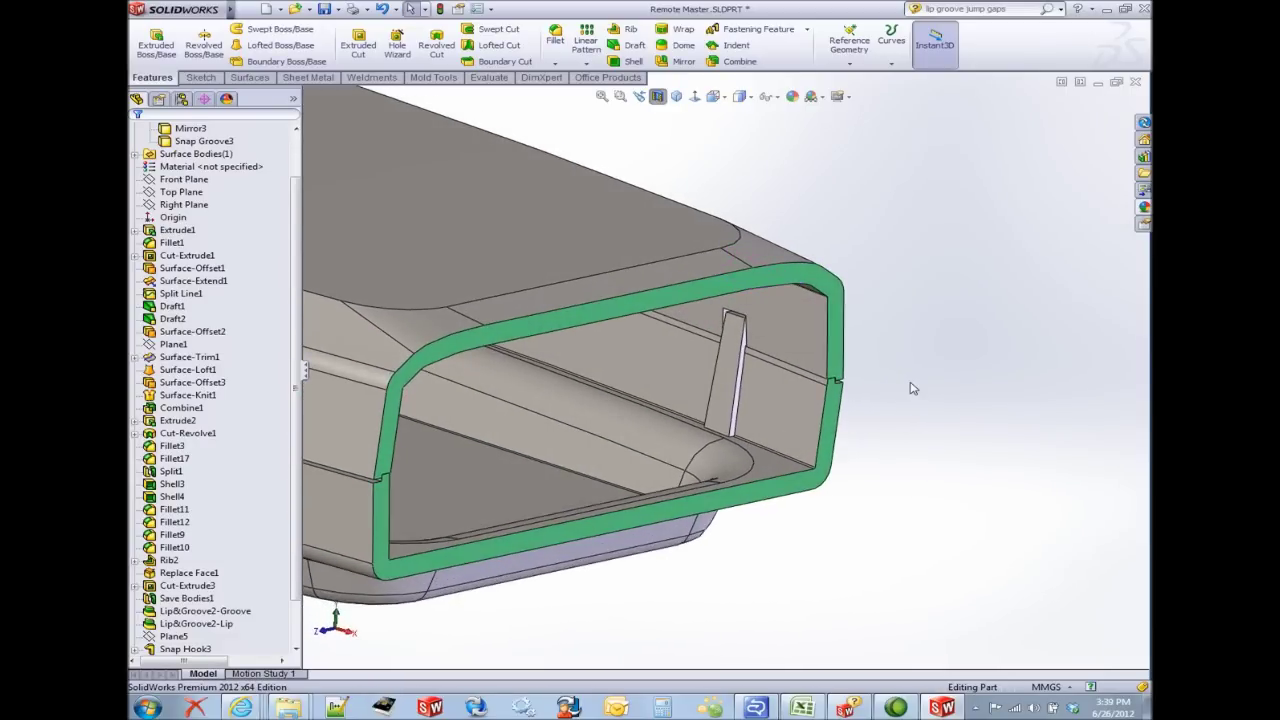